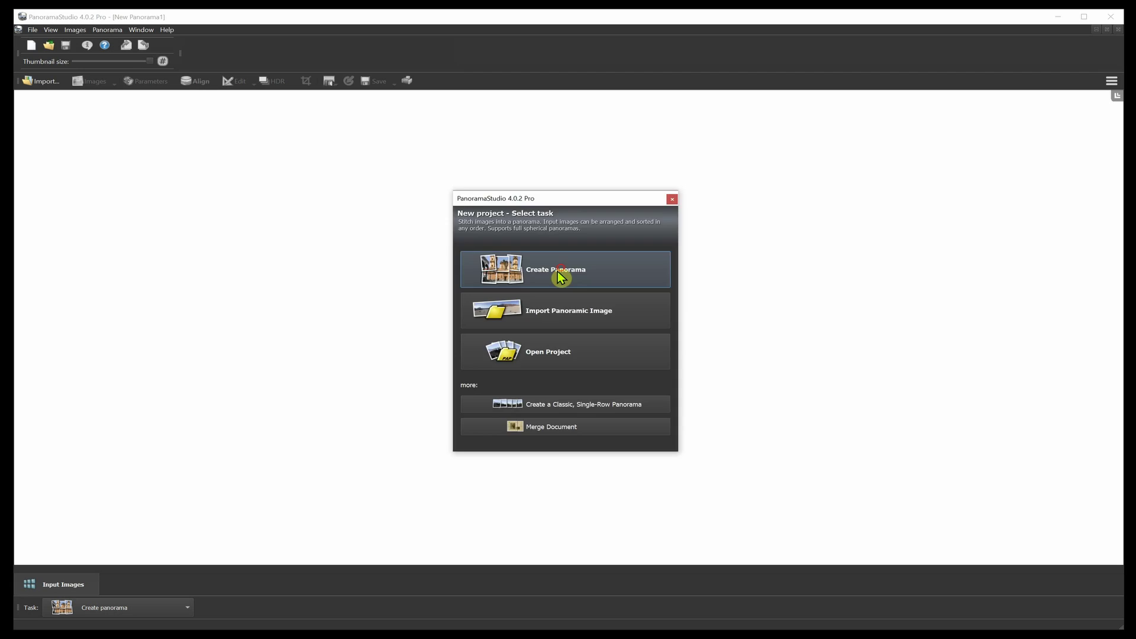
Choose Create Panorama in the New project dialog to open an empty multi-image project
{"action": "left_click", "coordinate": [558, 272]}
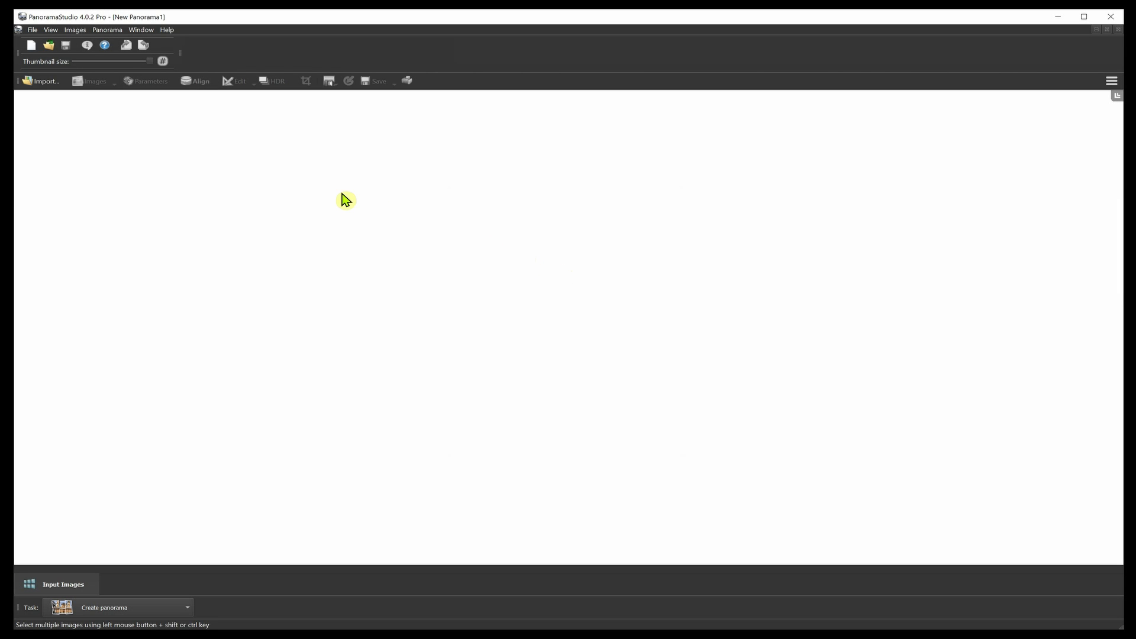
Import the seven photos P1110353.JPG through P1110359.JPG from the panoshop folder
{"action": "left_click", "coordinate": [41, 86]}
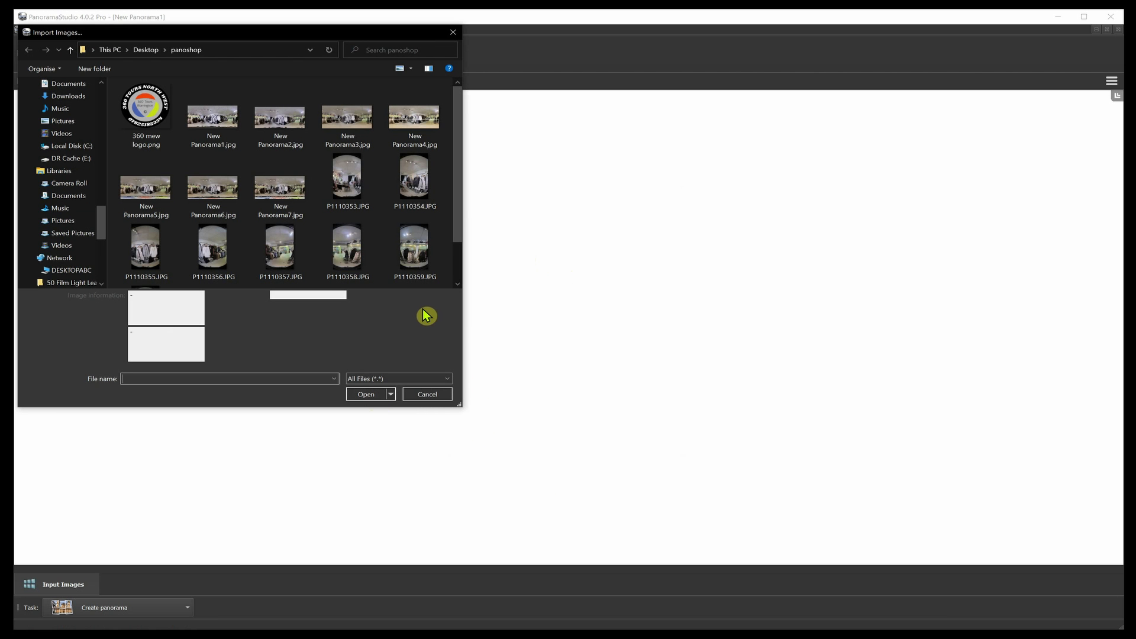
{"action": "left_click", "coordinate": [350, 185]}
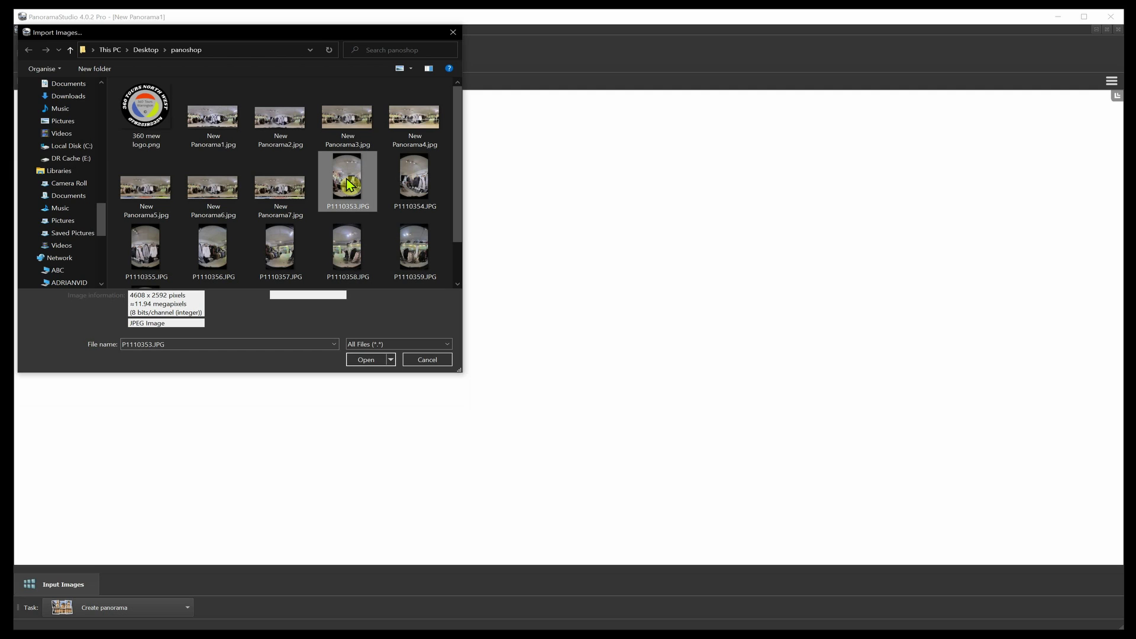
{"action": "left_click", "coordinate": [416, 251], "text": "shift"}
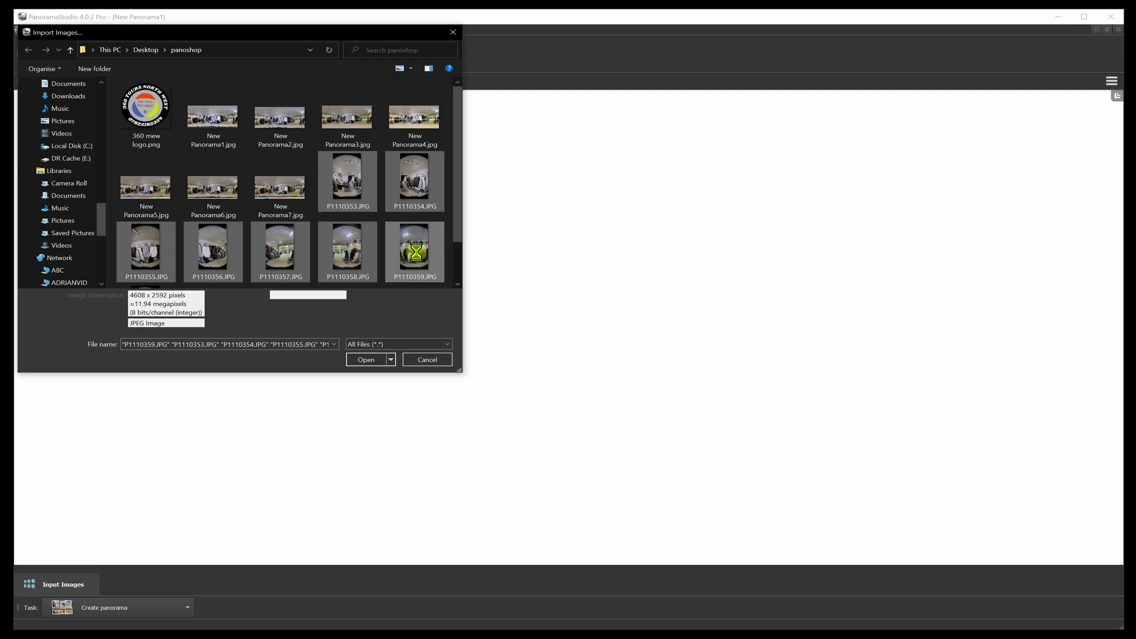
{"action": "left_click", "coordinate": [369, 361]}
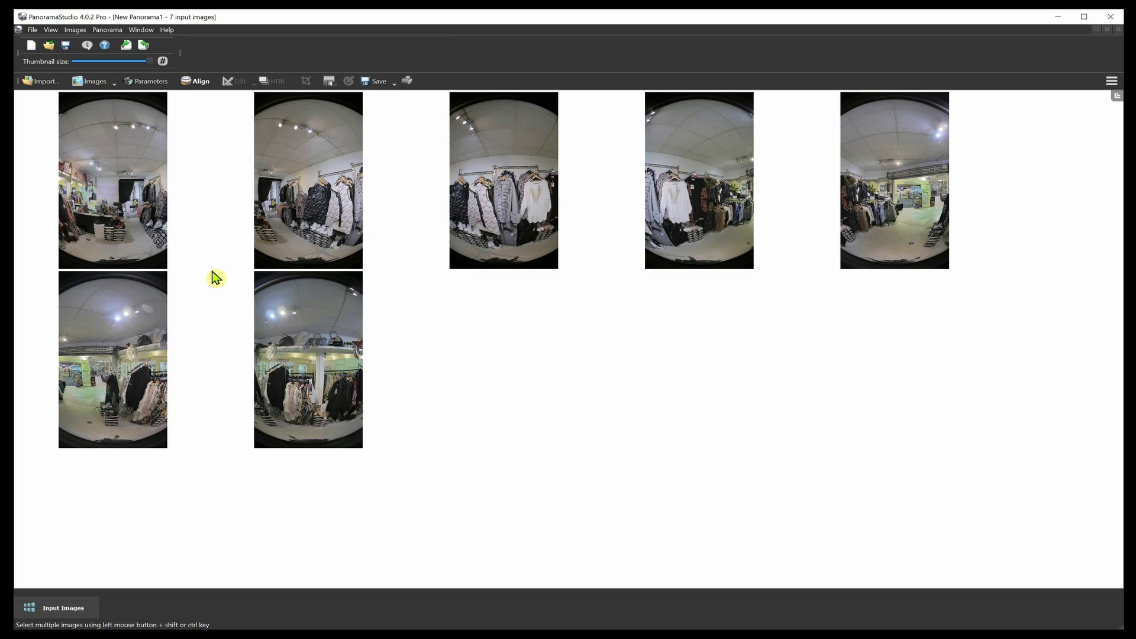
Set the Lens type to Circular fisheye in the camera Parameters and confirm
{"action": "left_click", "coordinate": [148, 89]}
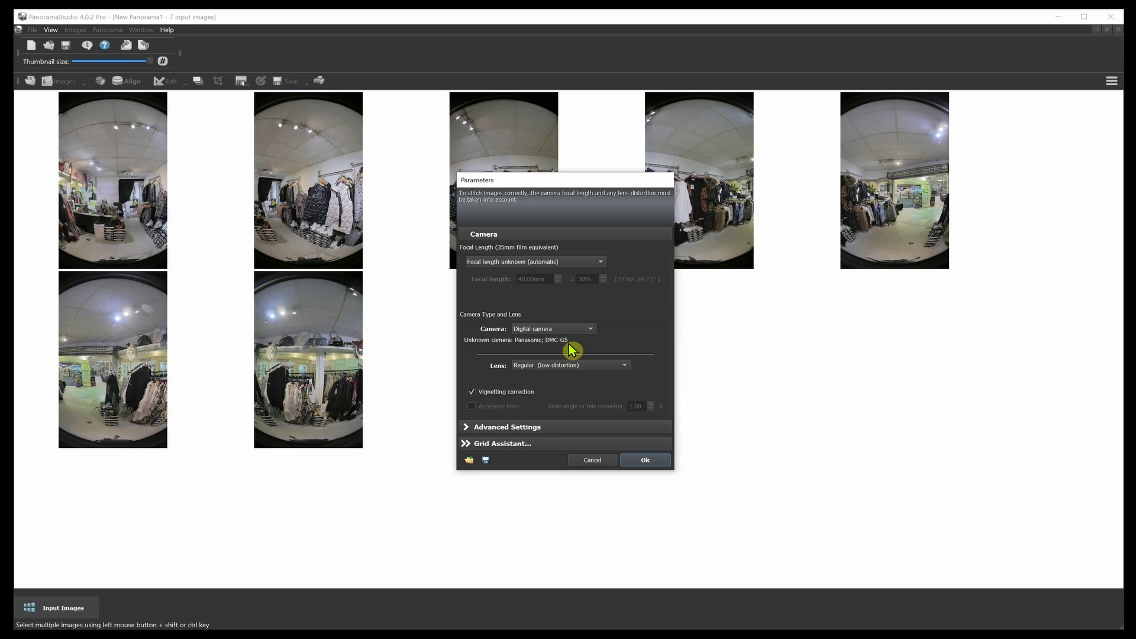
{"action": "left_click", "coordinate": [624, 367]}
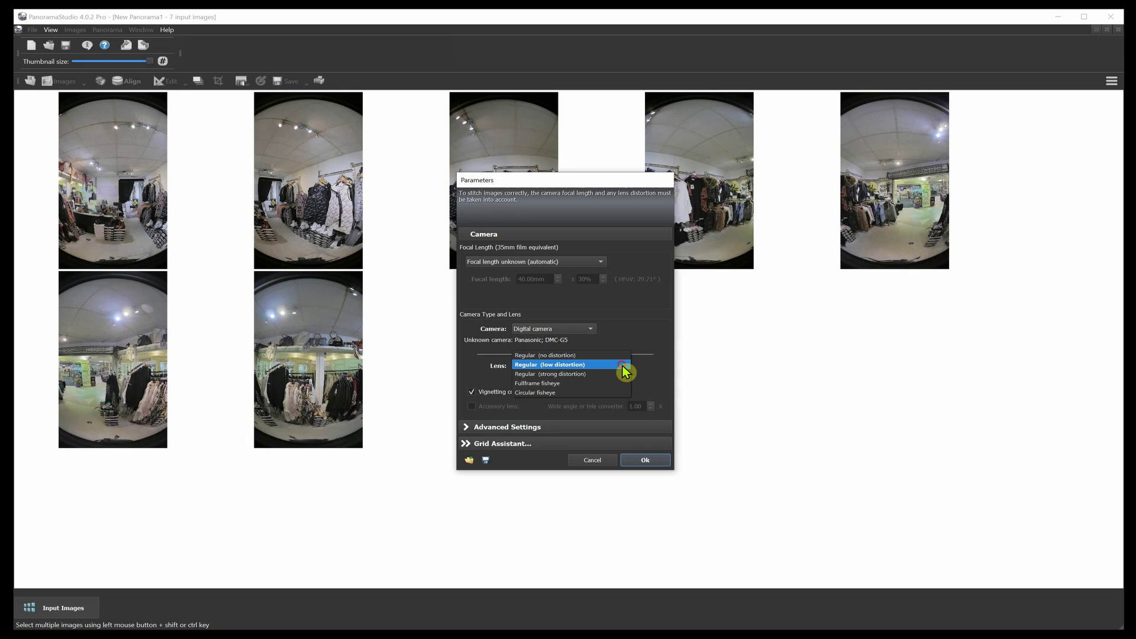
{"action": "left_click", "coordinate": [596, 393]}
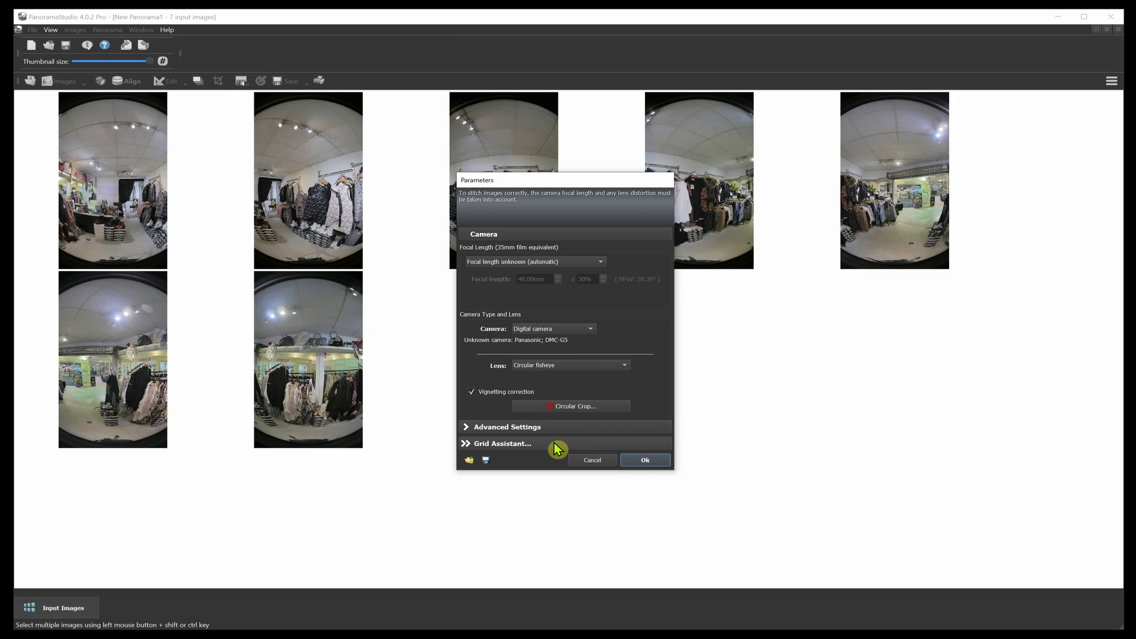
{"action": "left_click", "coordinate": [647, 460]}
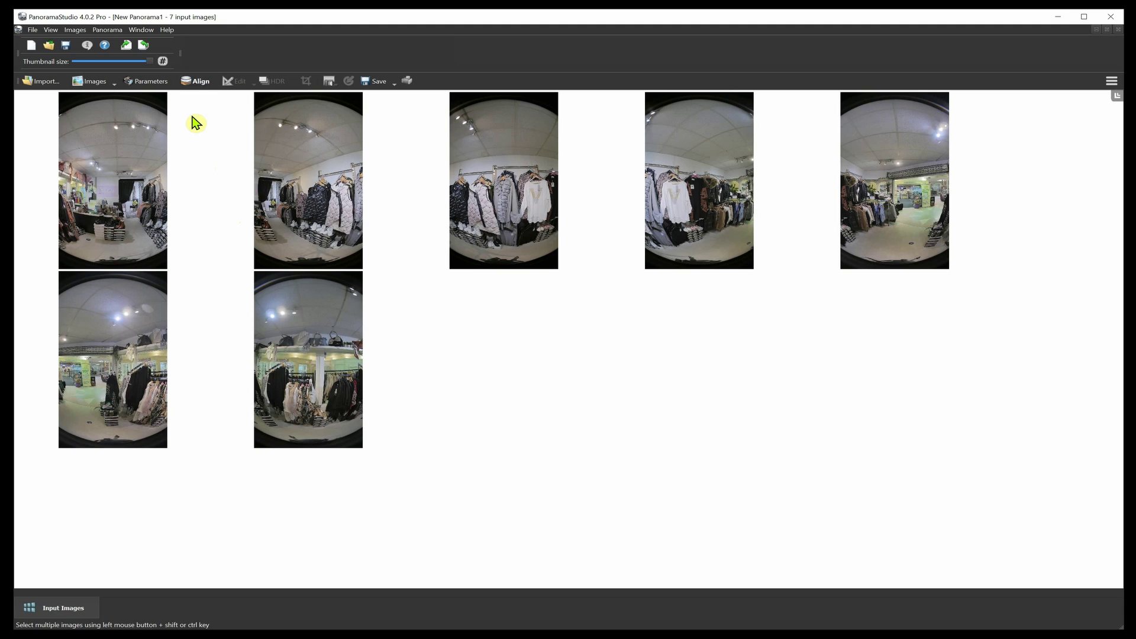
Run Align to stitch the seven fisheye photos into a 360° panorama preview
{"action": "left_click", "coordinate": [196, 83]}
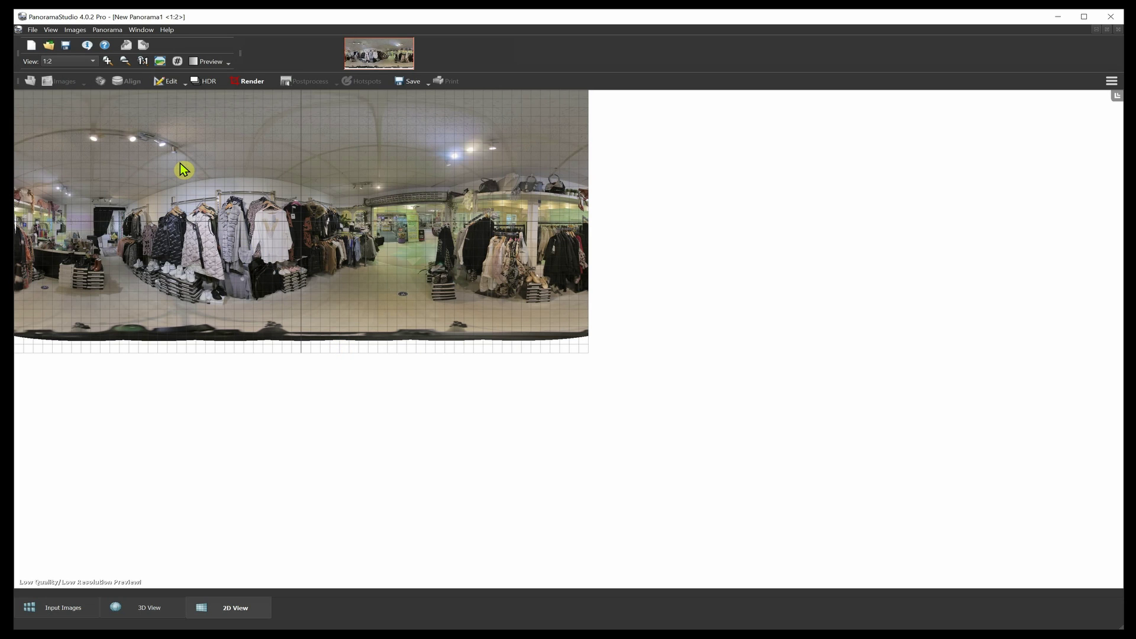
Insert the graphics file '360 mew logo.png' into the panorama via Edit > Insert Graphics
{"action": "left_click", "coordinate": [170, 83]}
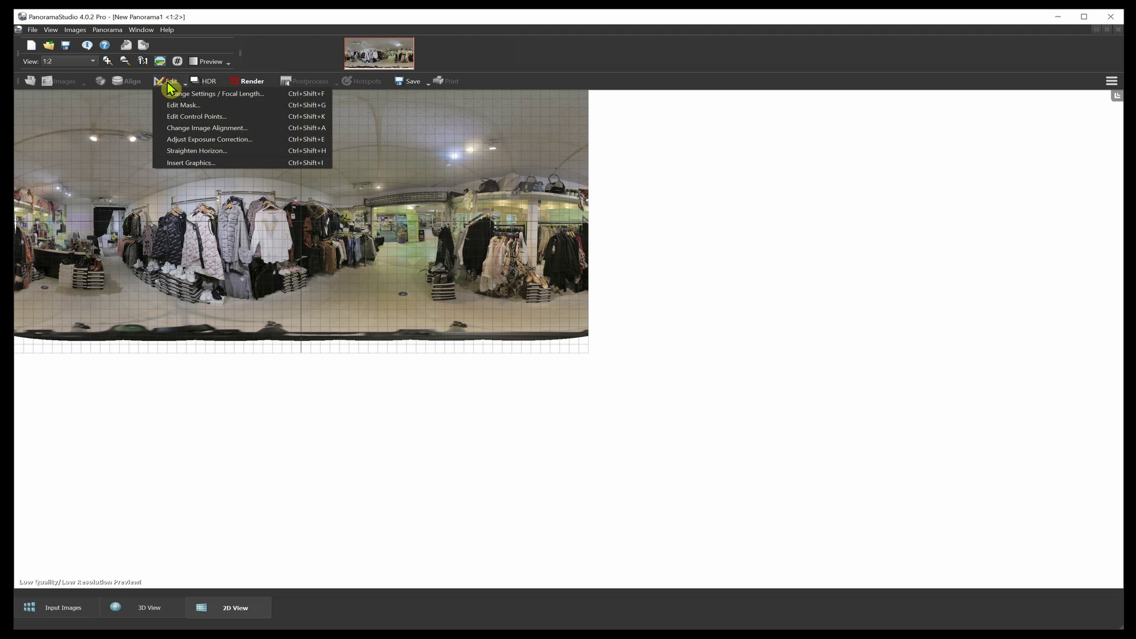
{"action": "left_click", "coordinate": [187, 164]}
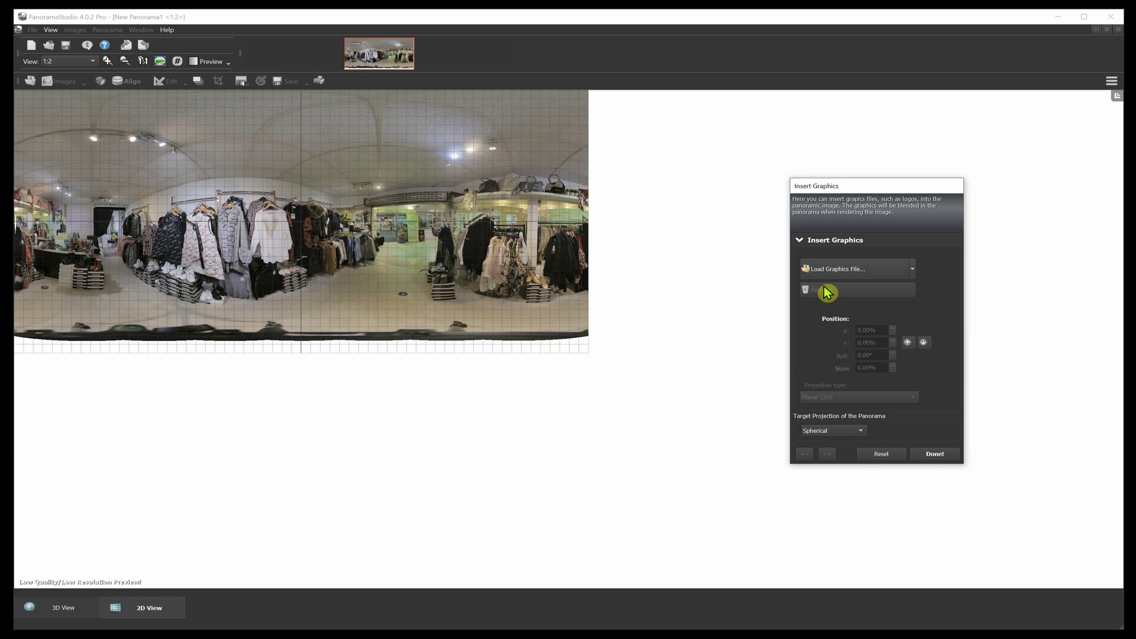
{"action": "left_click", "coordinate": [854, 273]}
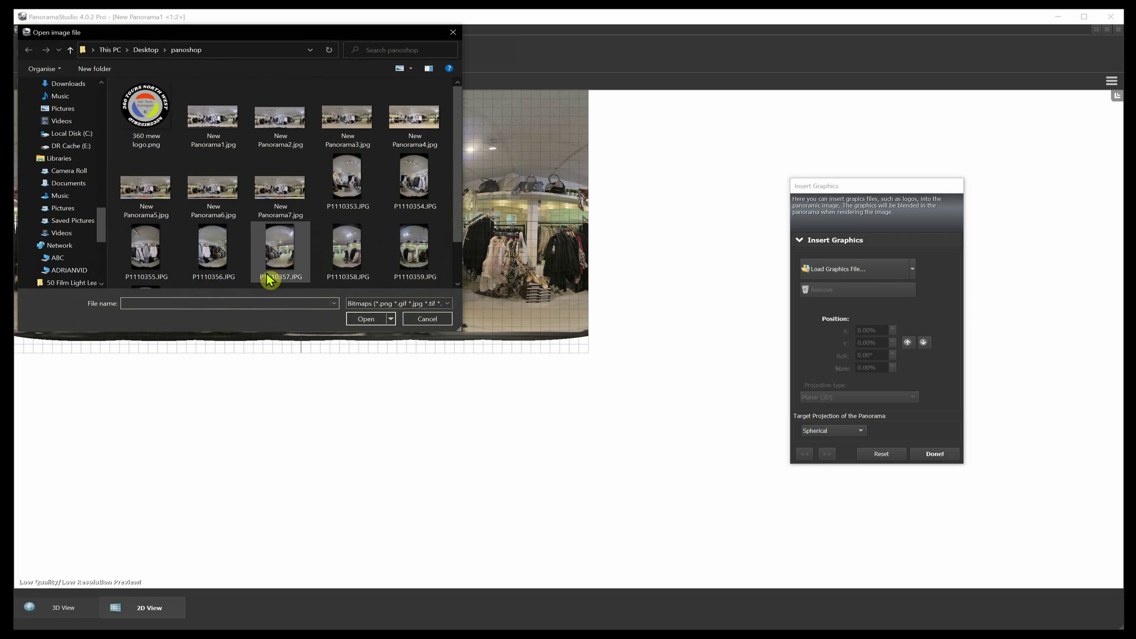
{"action": "left_click", "coordinate": [151, 109]}
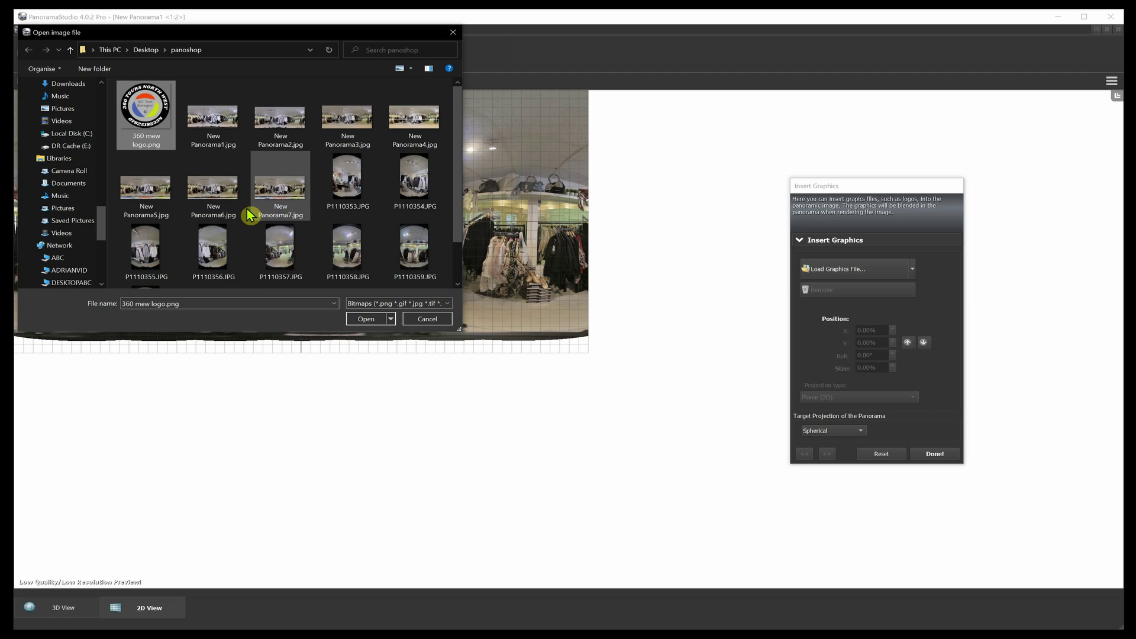
{"action": "left_click", "coordinate": [367, 320]}
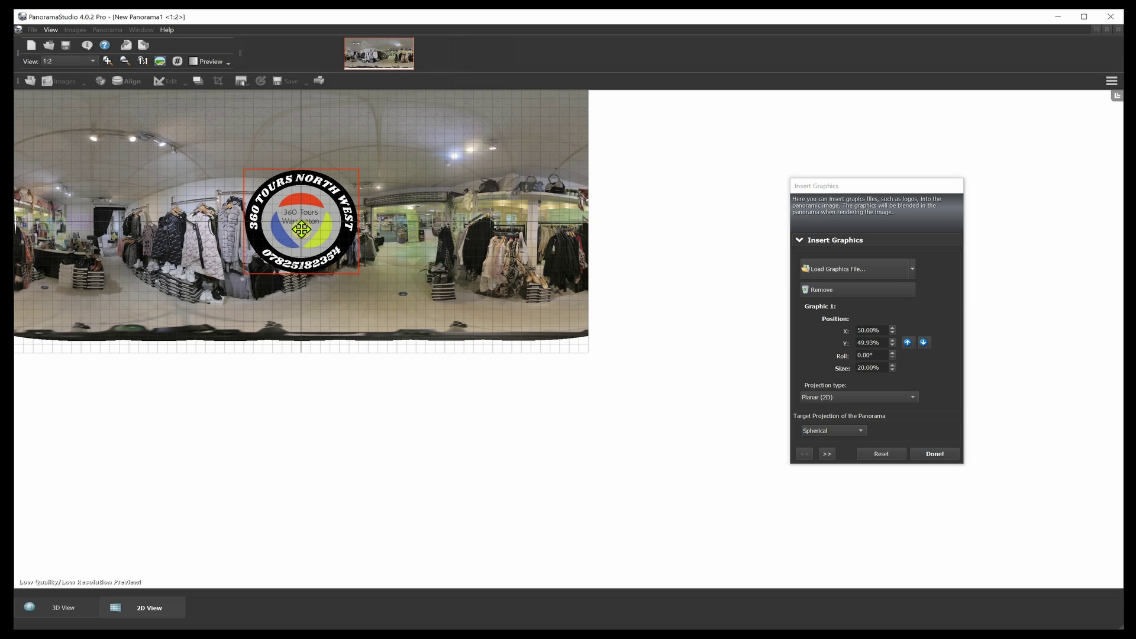
Nudge the logo slightly and set its projection type to Spatial (3D)
{"action": "left_click_drag", "start_coordinate": [301, 229], "coordinate": [290, 224]}
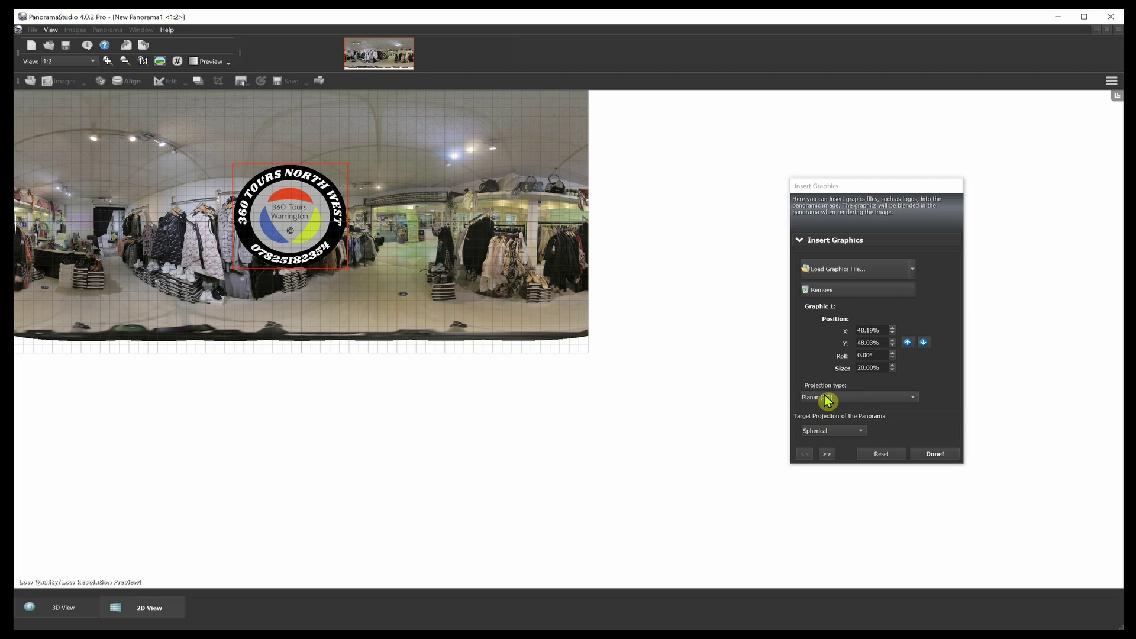
{"action": "left_click", "coordinate": [915, 399]}
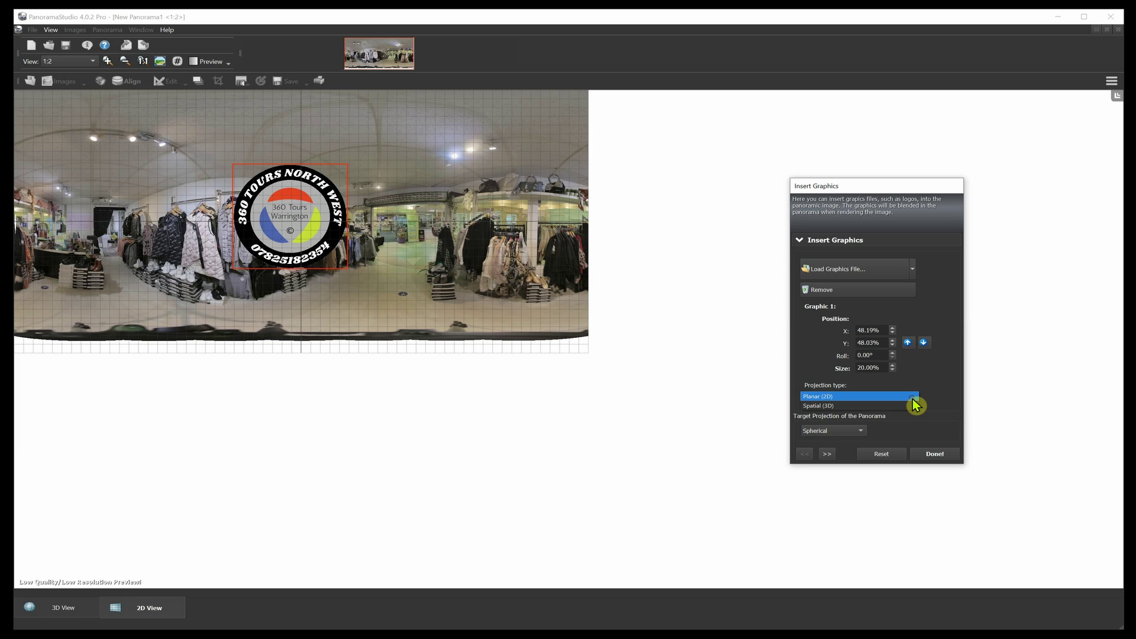
{"action": "left_click", "coordinate": [917, 408]}
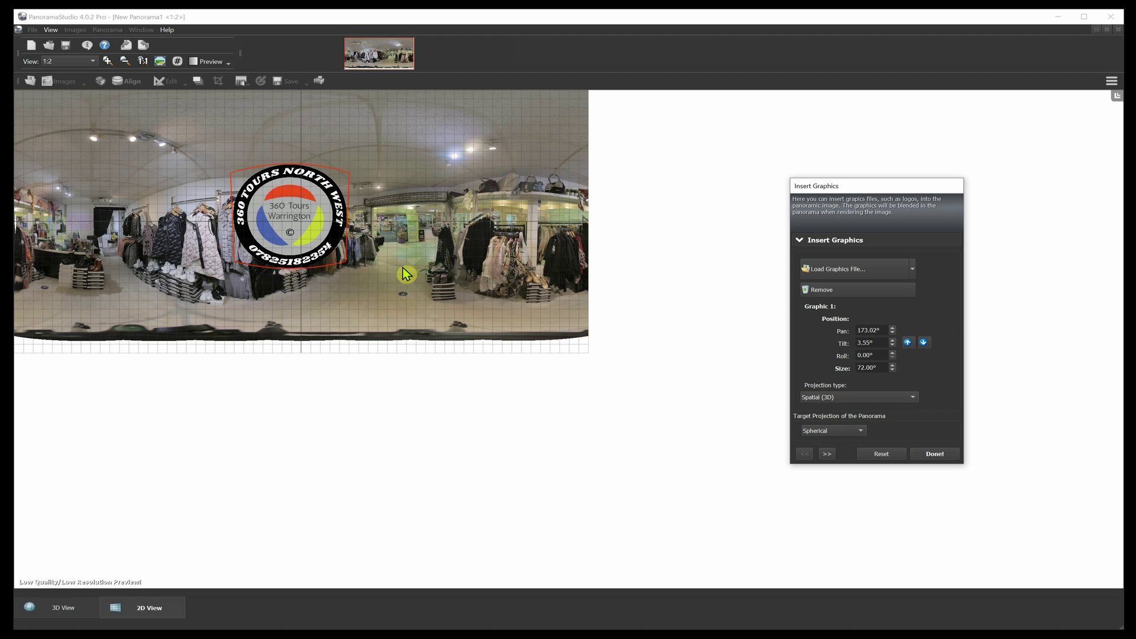
Drag the logo down to the nadir at tilt −90° and shrink it to about 50%
{"action": "left_click_drag", "start_coordinate": [303, 200], "coordinate": [332, 355]}
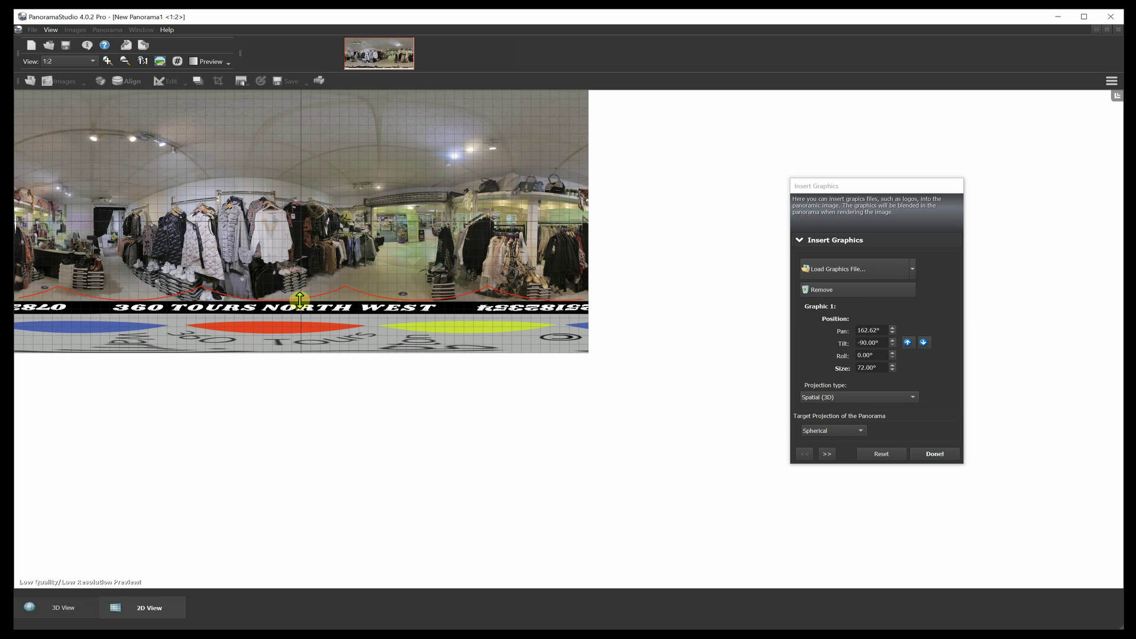
{"action": "left_click_drag", "start_coordinate": [301, 300], "coordinate": [300, 309]}
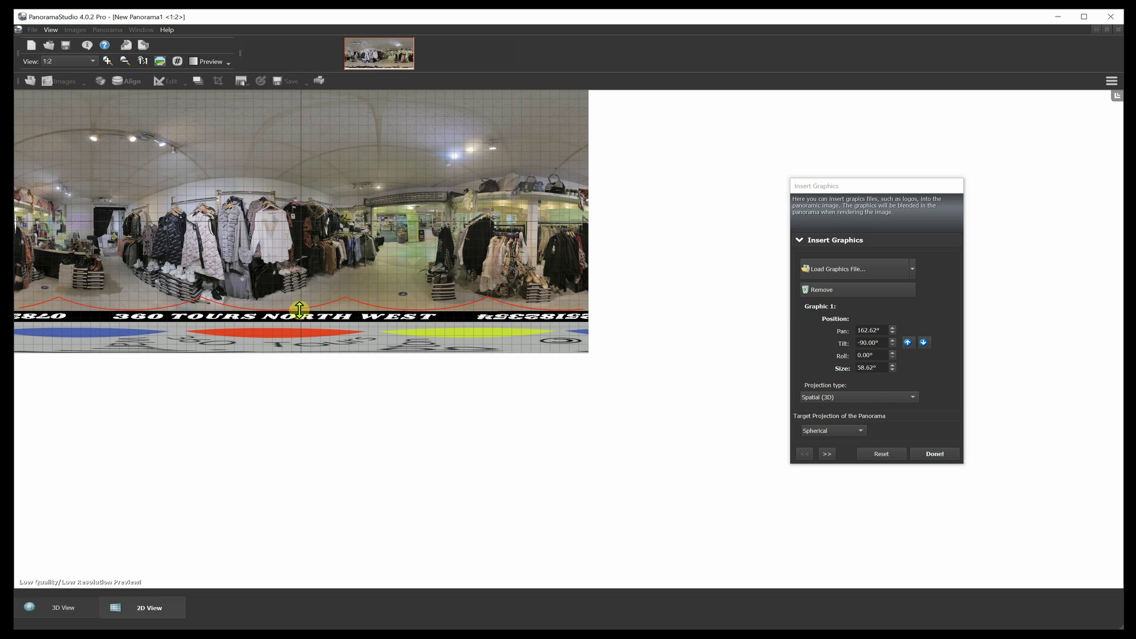
{"action": "left_click_drag", "start_coordinate": [299, 309], "coordinate": [298, 316]}
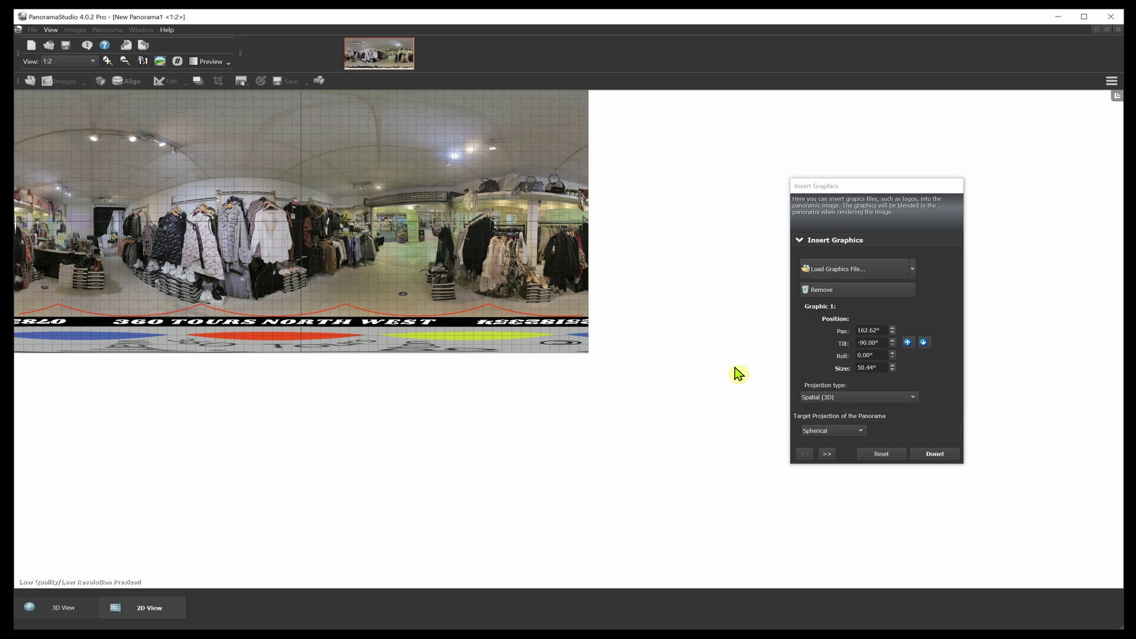
Apply the floor logo with Done! and close the Insert Graphics panel
{"action": "left_click", "coordinate": [944, 461]}
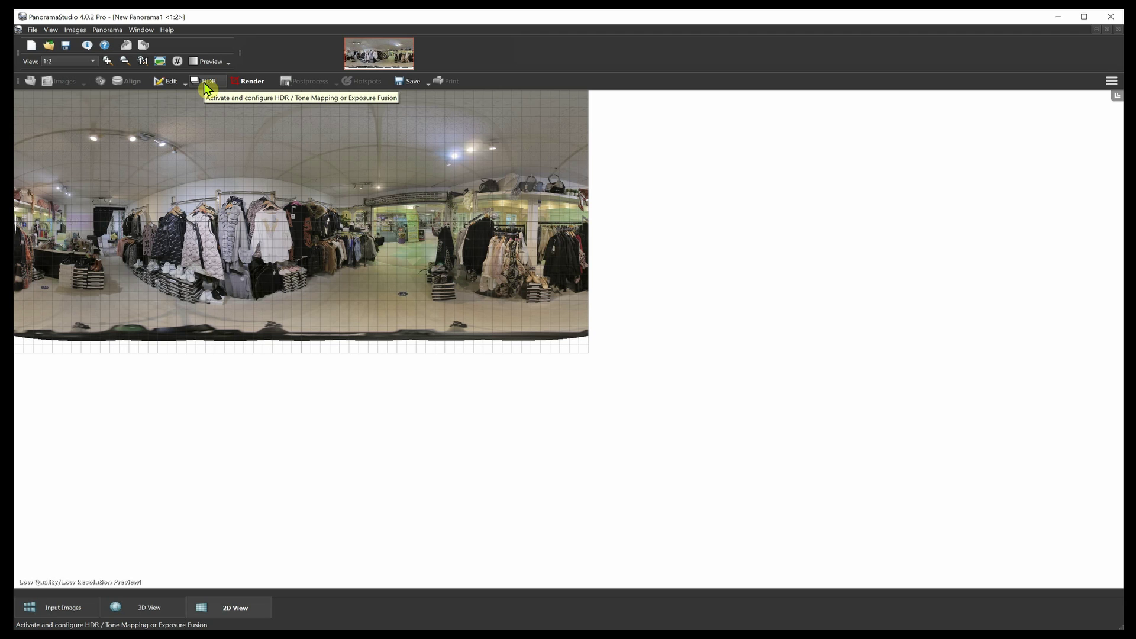
{"action": "left_click", "coordinate": [207, 89]}
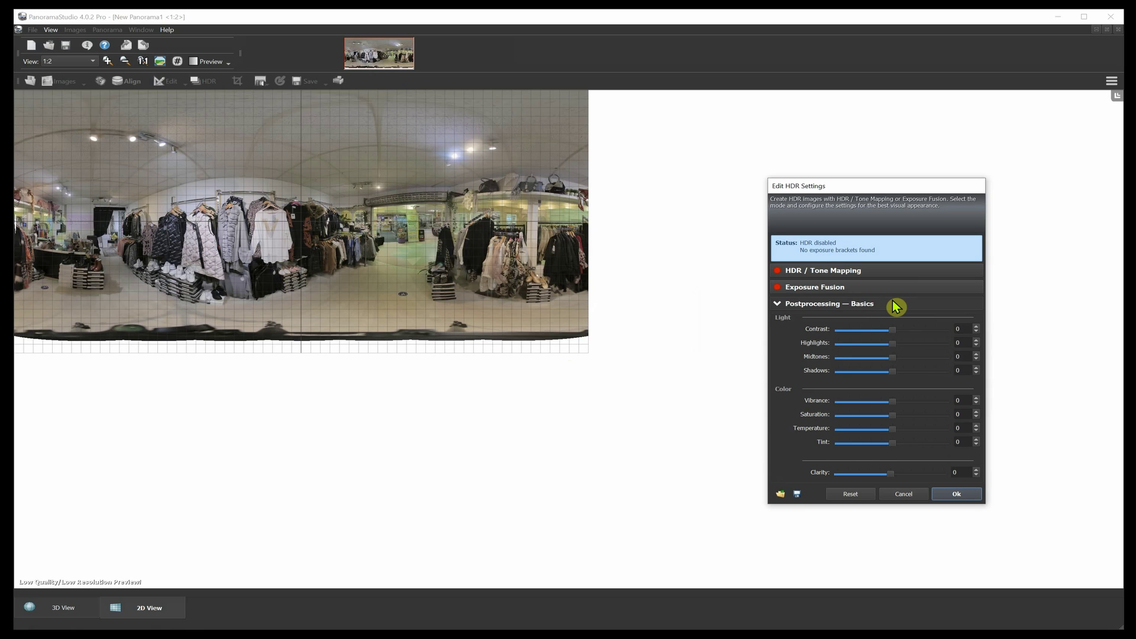
{"action": "left_click", "coordinate": [777, 272]}
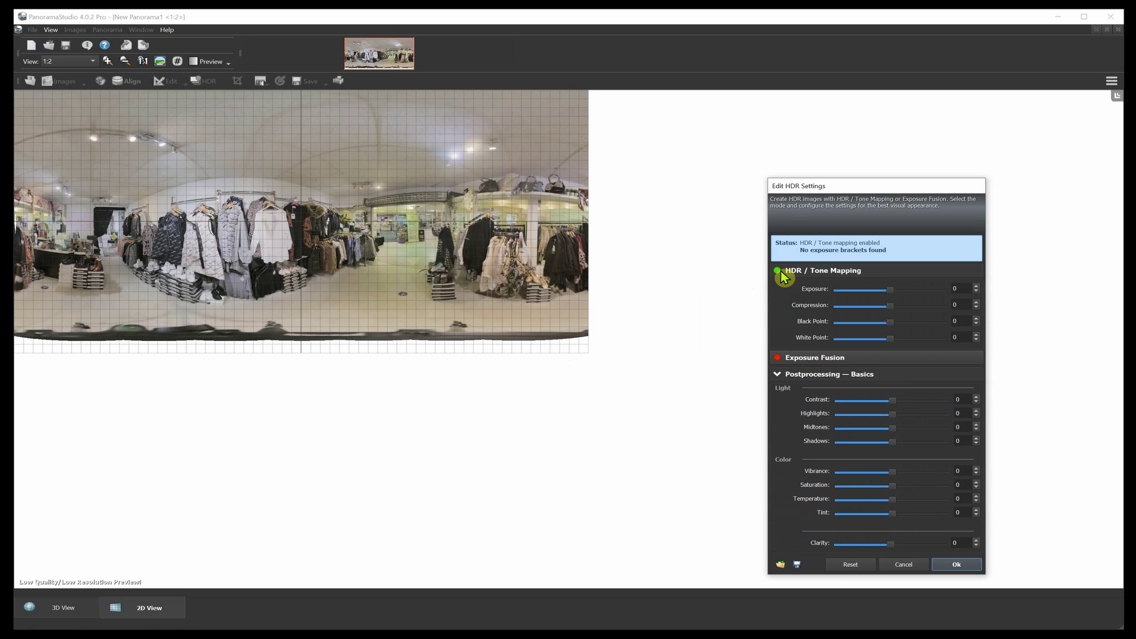
{"action": "left_click", "coordinate": [781, 272]}
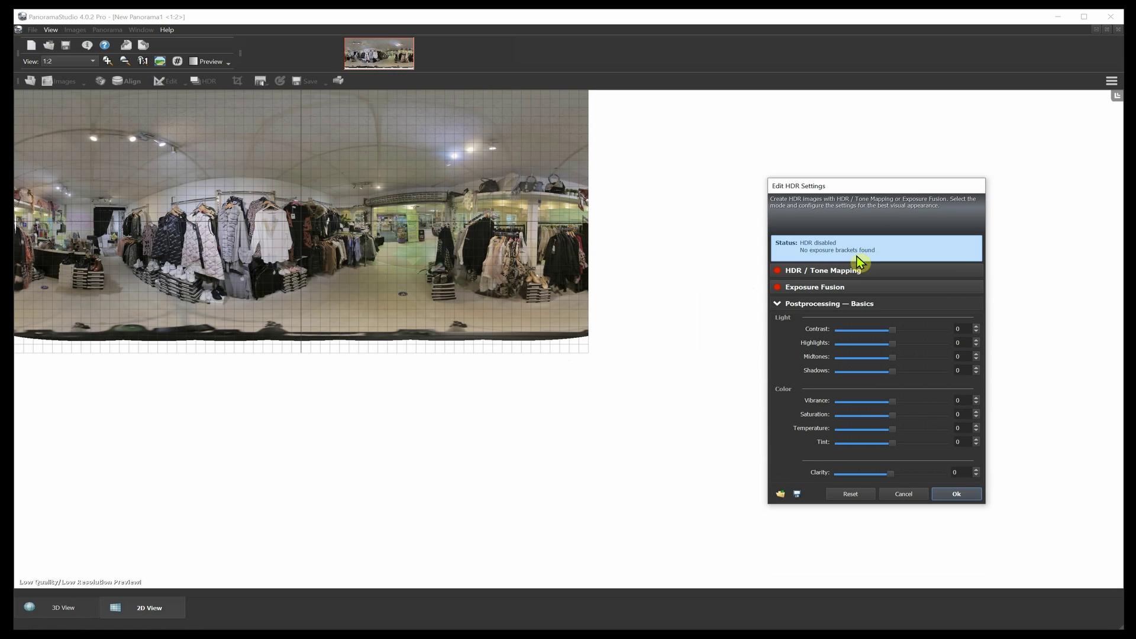
{"action": "left_click", "coordinate": [957, 493]}
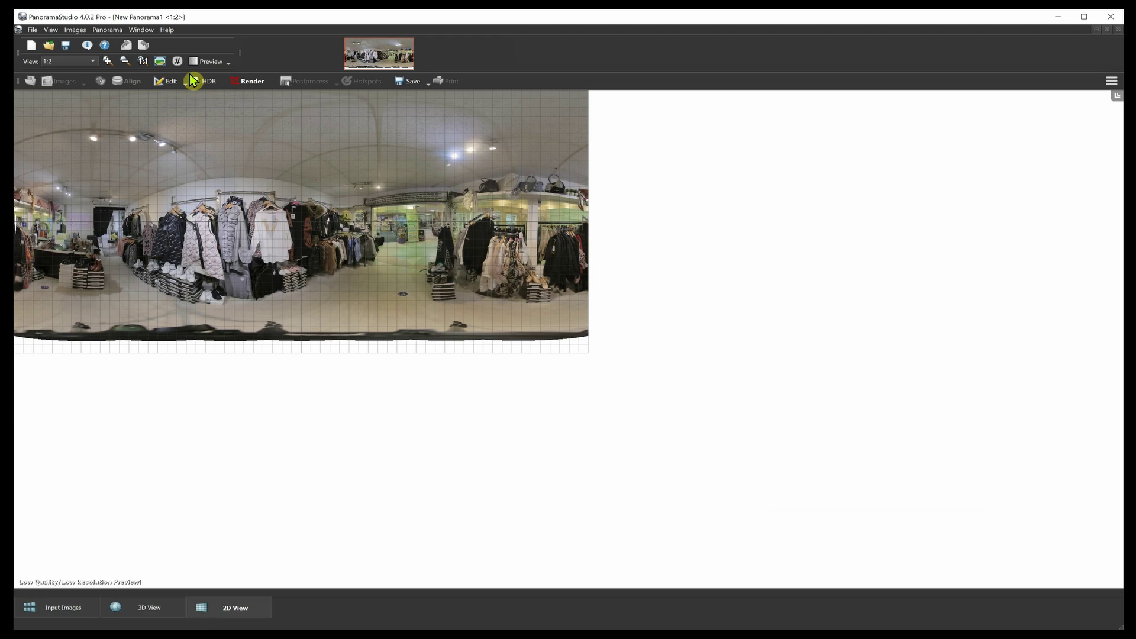
Open the Finish Panorama dialog, which proposes 10520 × 4912 output (51.67 megapixels)
{"action": "left_click", "coordinate": [251, 85]}
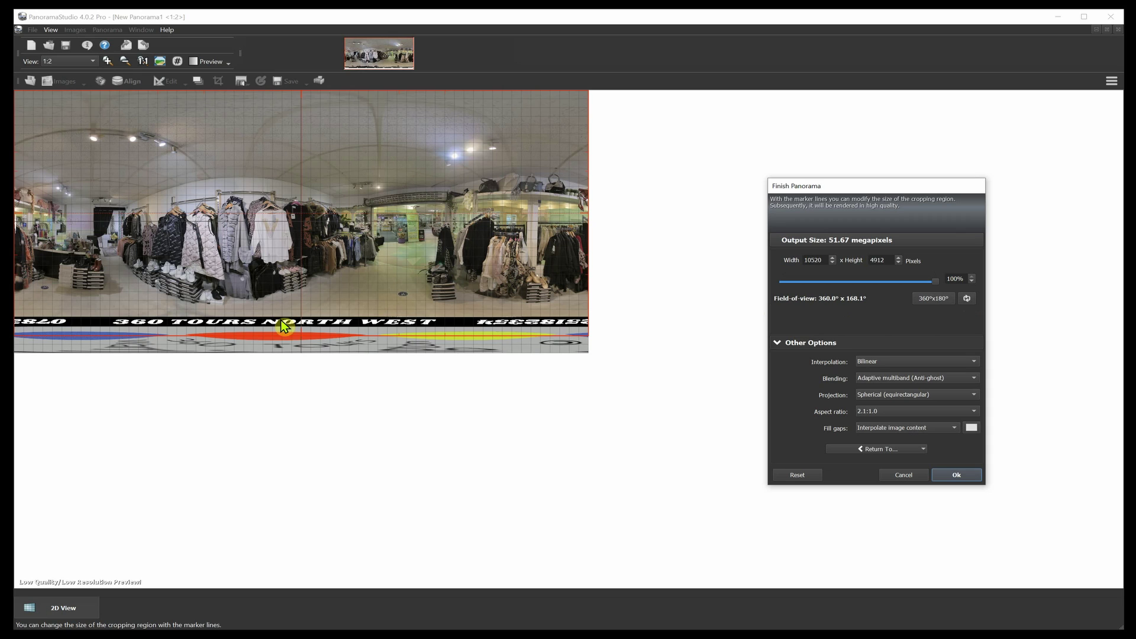
Lower the bottom crop marker until the output reads 10520 × 5260, covering 360° × 180°
{"action": "left_click", "coordinate": [305, 336]}
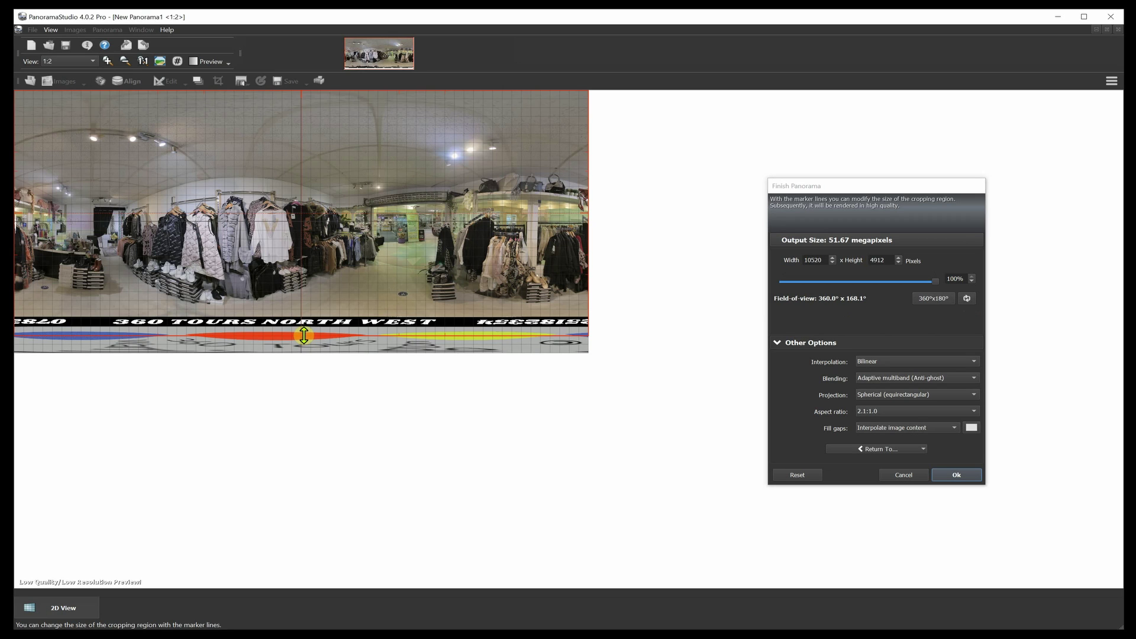
{"action": "left_click_drag", "start_coordinate": [304, 335], "coordinate": [305, 358]}
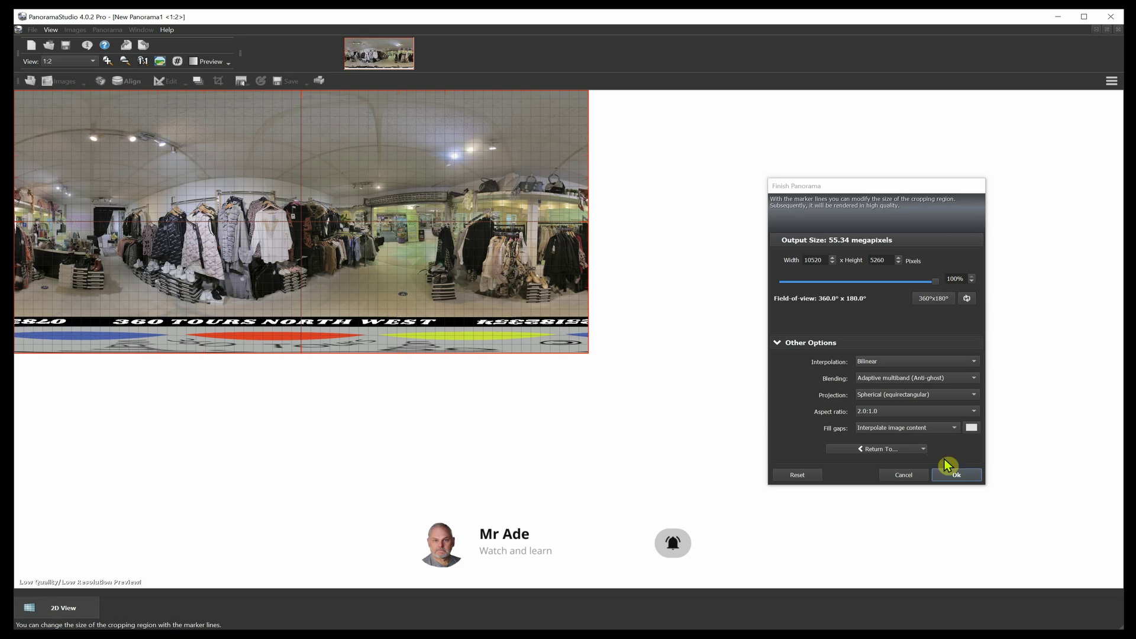
Render the 10520×5260 spherical panorama with the 360 Tours North West logo across the floor
{"action": "left_click", "coordinate": [957, 476]}
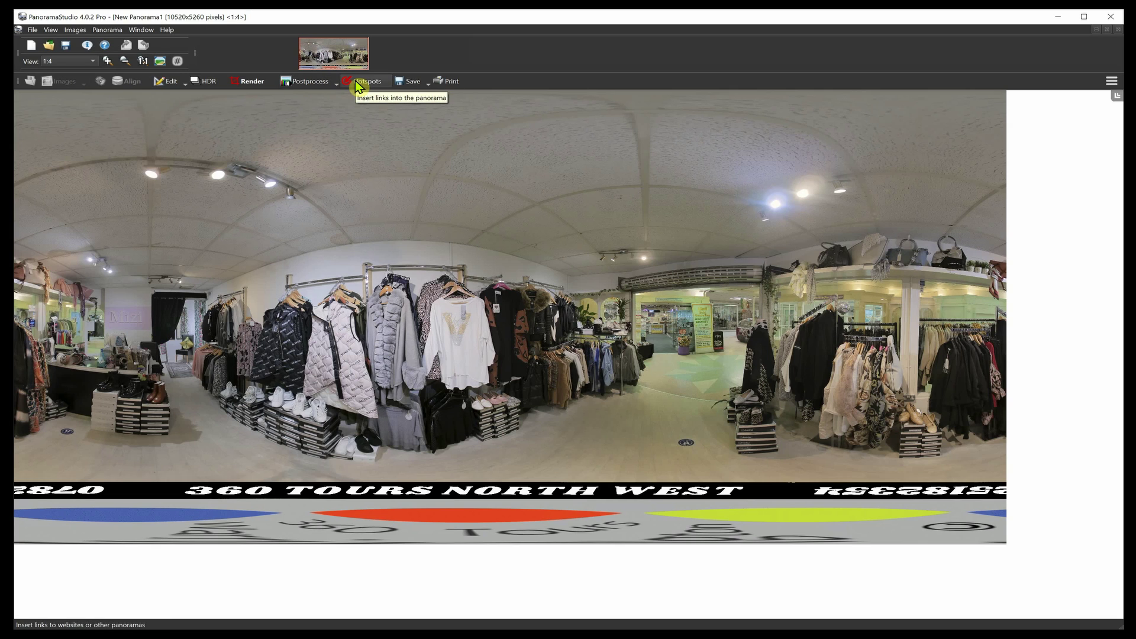
Export the rendered panorama as JPEG 'New Panorama8.jpg' at 300 DPI in the panoshop folder
{"action": "left_click", "coordinate": [412, 89]}
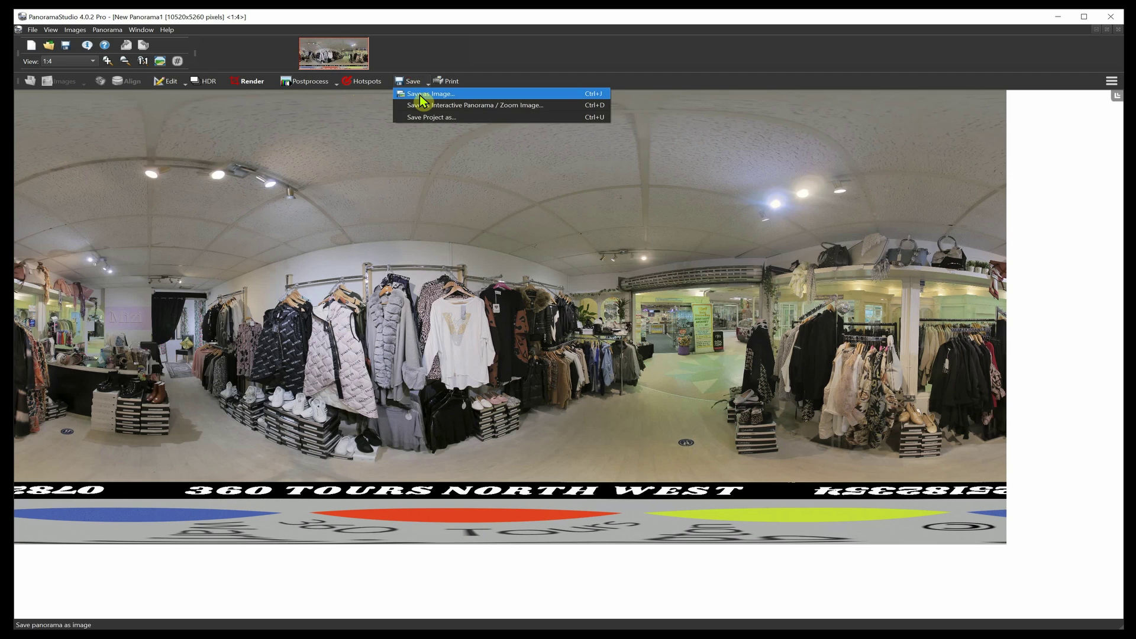
{"action": "left_click", "coordinate": [421, 100]}
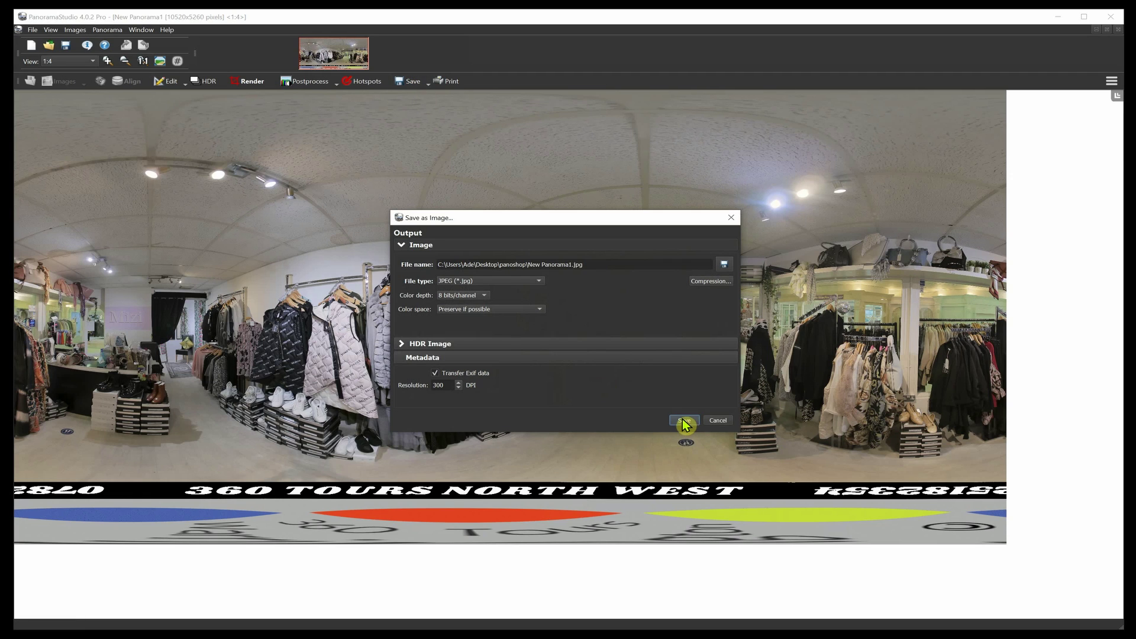
{"action": "left_click", "coordinate": [564, 264]}
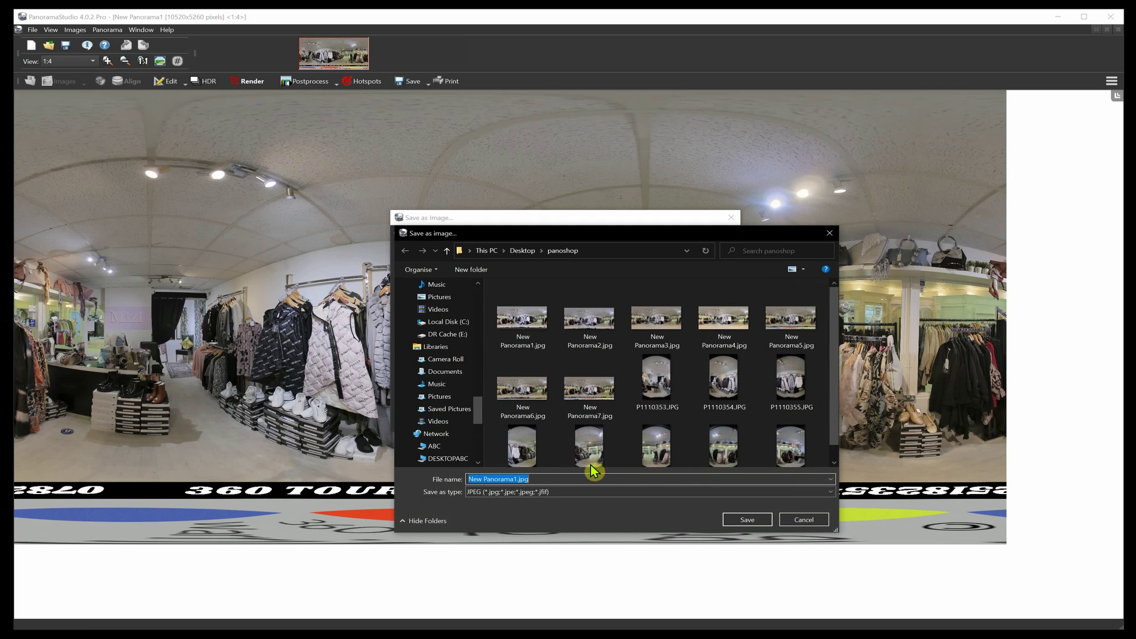
{"action": "left_click", "coordinate": [517, 478]}
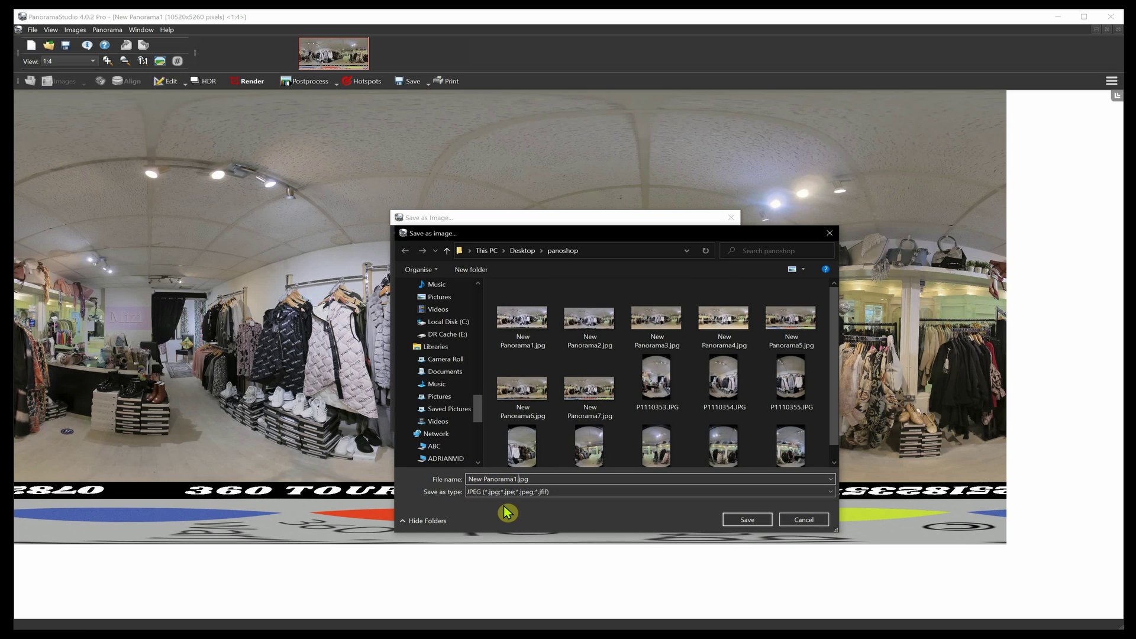
{"action": "type", "text": "8"}
{"action": "left_click", "coordinate": [750, 521]}
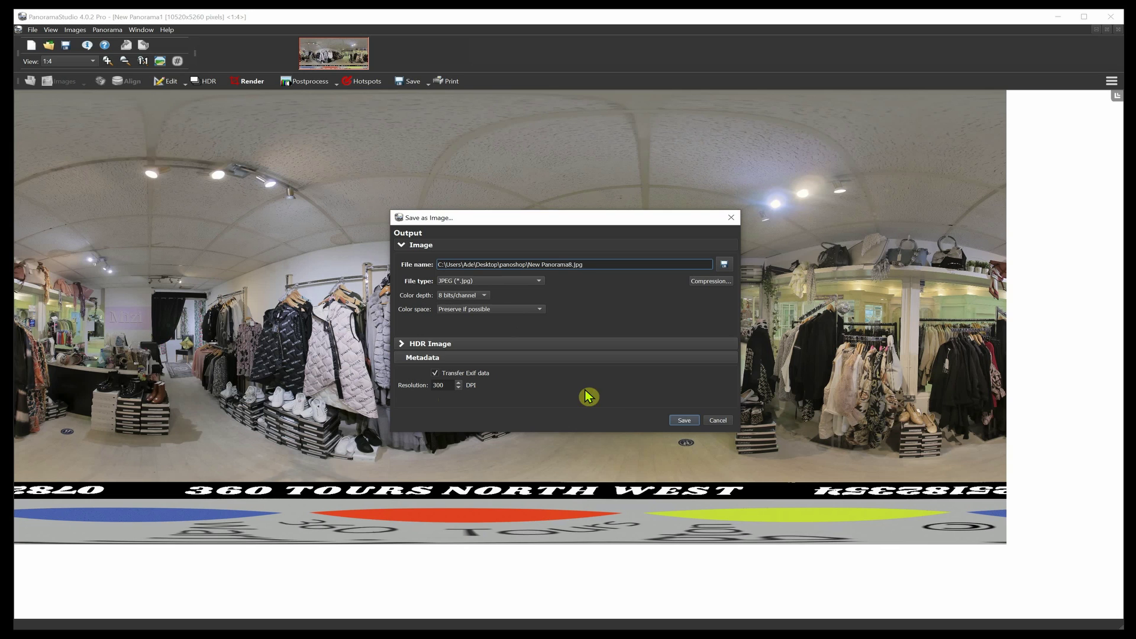
{"action": "left_click", "coordinate": [683, 422]}
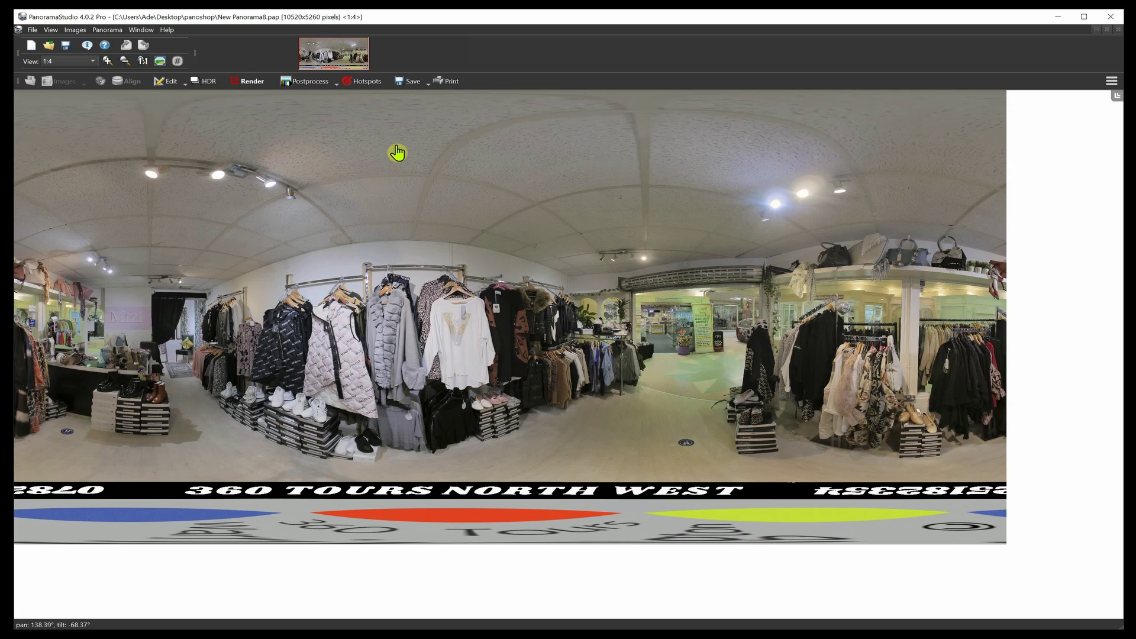
Quit PanoramaStudio, discarding the unsaved project changes
{"action": "left_click", "coordinate": [1108, 21]}
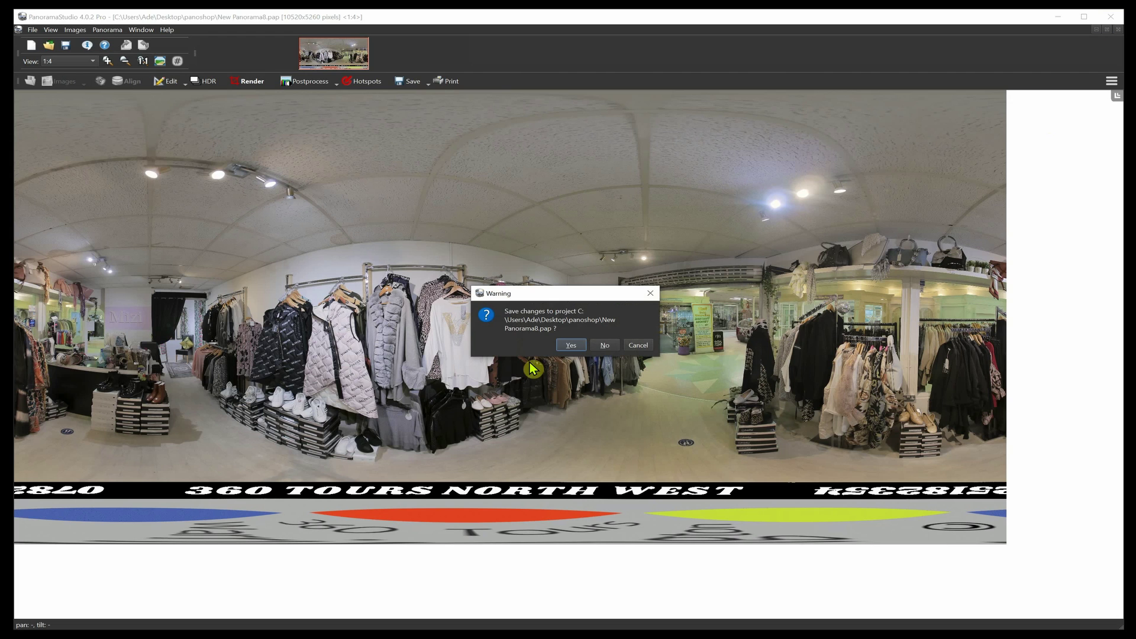
{"action": "left_click", "coordinate": [604, 345]}
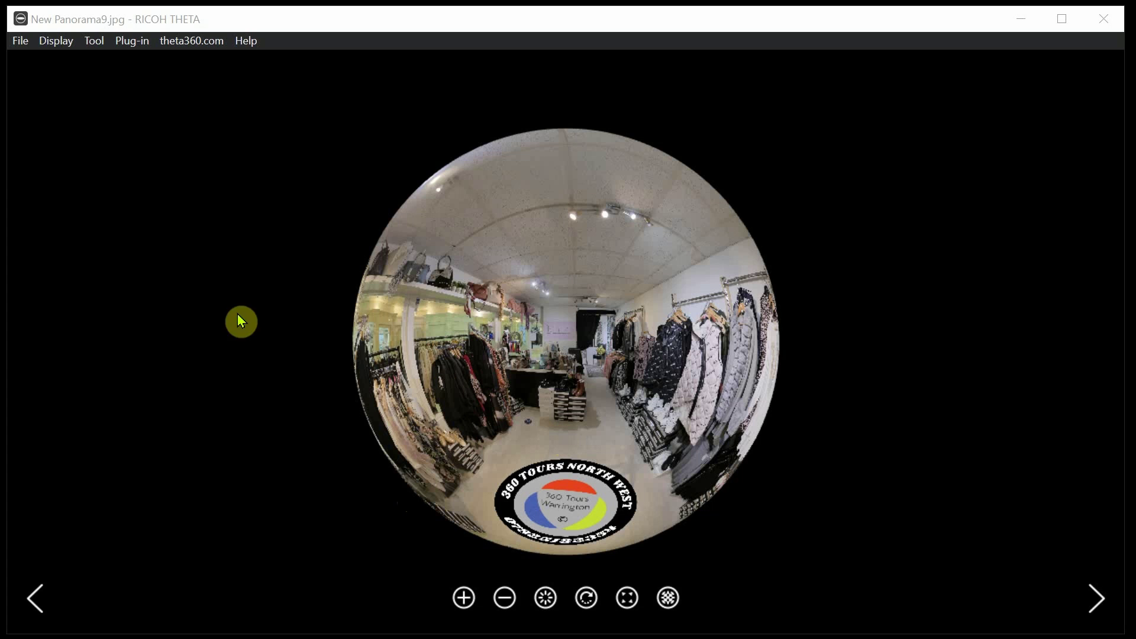
Zoom into New Panorama9.jpg in the RICOH THETA viewer and start auto-rotation
{"action": "left_click", "coordinate": [146, 270]}
{"action": "scroll", "coordinate": [146, 270], "scroll_direction": "up", "scroll_amount": 5}
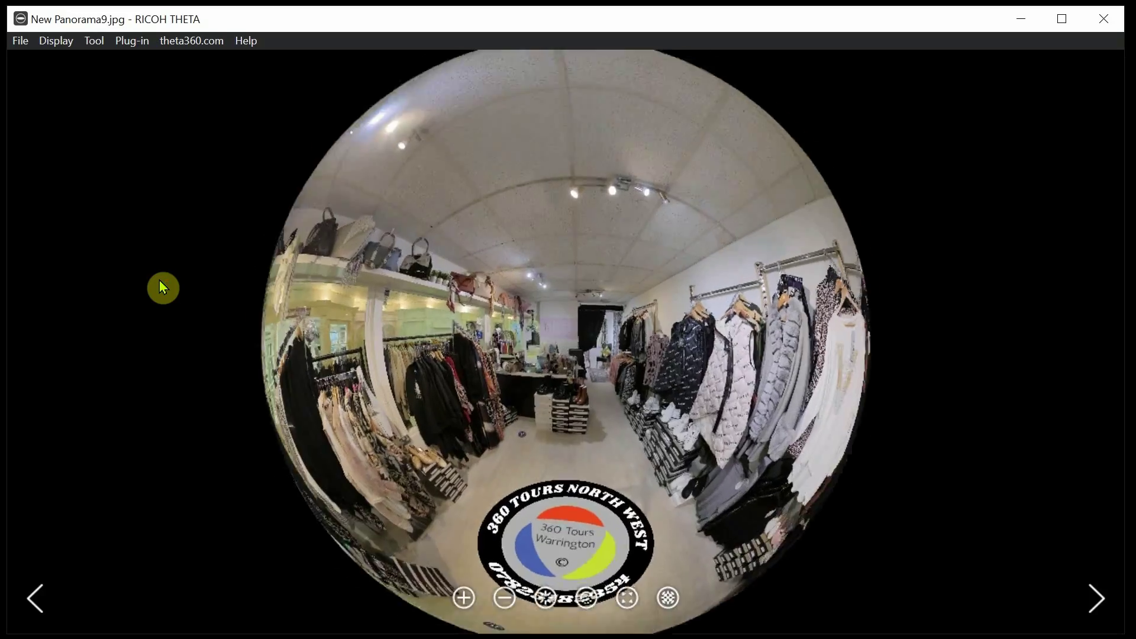
{"action": "scroll", "coordinate": [160, 282], "scroll_direction": "up", "scroll_amount": 3}
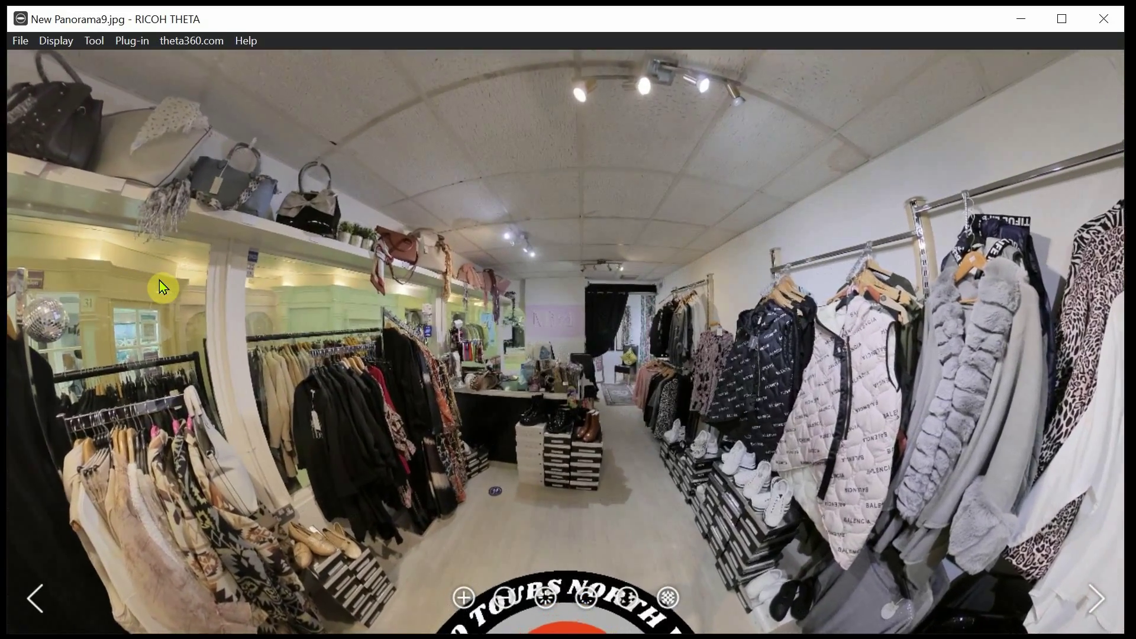
{"action": "scroll", "coordinate": [159, 279], "scroll_direction": "up", "scroll_amount": 5}
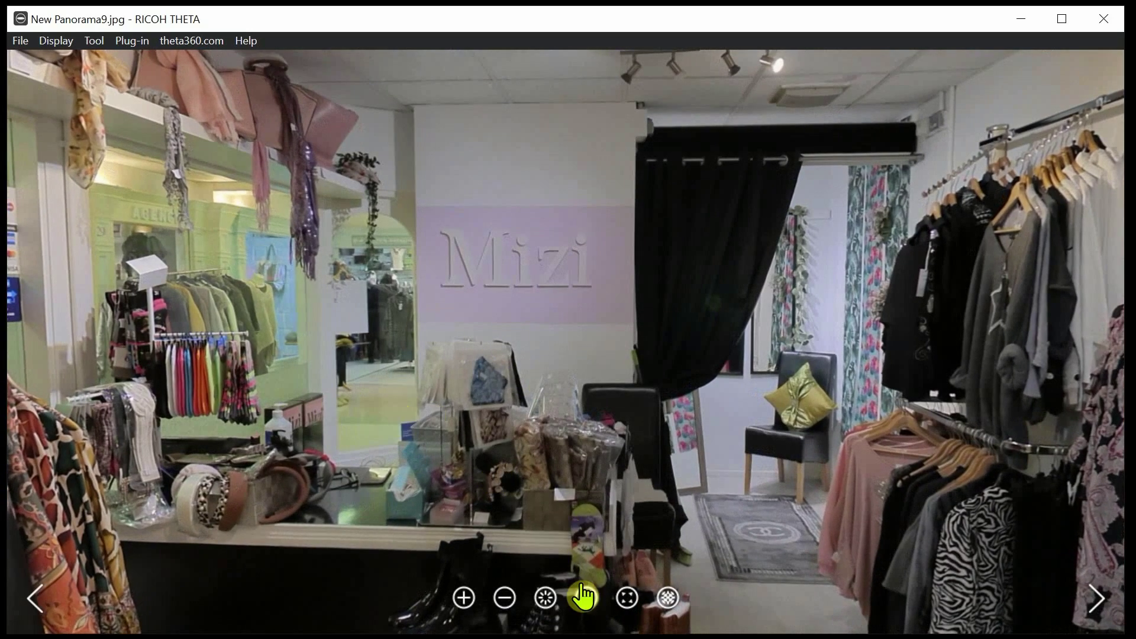
{"action": "left_click", "coordinate": [588, 599]}
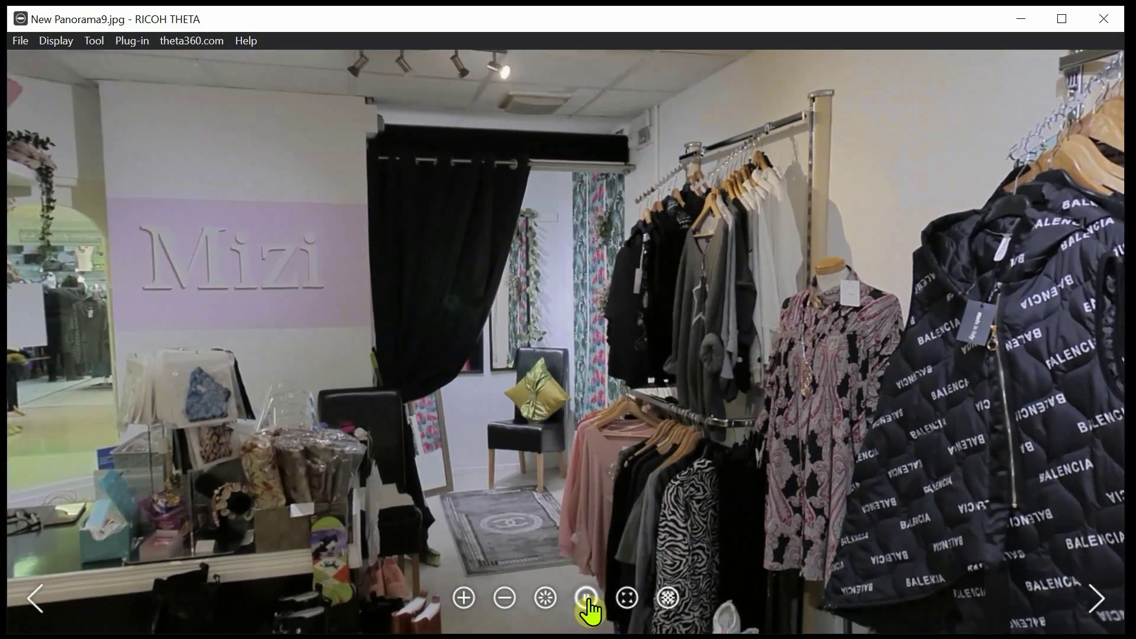
Stop the auto-rotation, tilt down to the floor logo and zoom out
{"action": "left_click", "coordinate": [588, 599]}
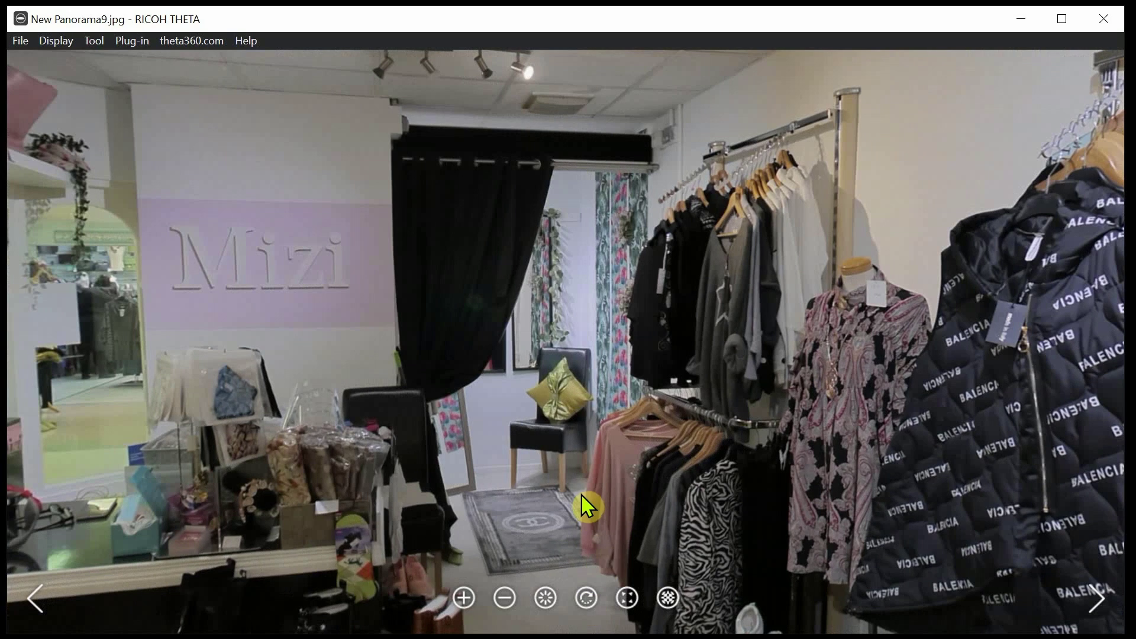
{"action": "left_click_drag", "start_coordinate": [543, 507], "coordinate": [618, 97]}
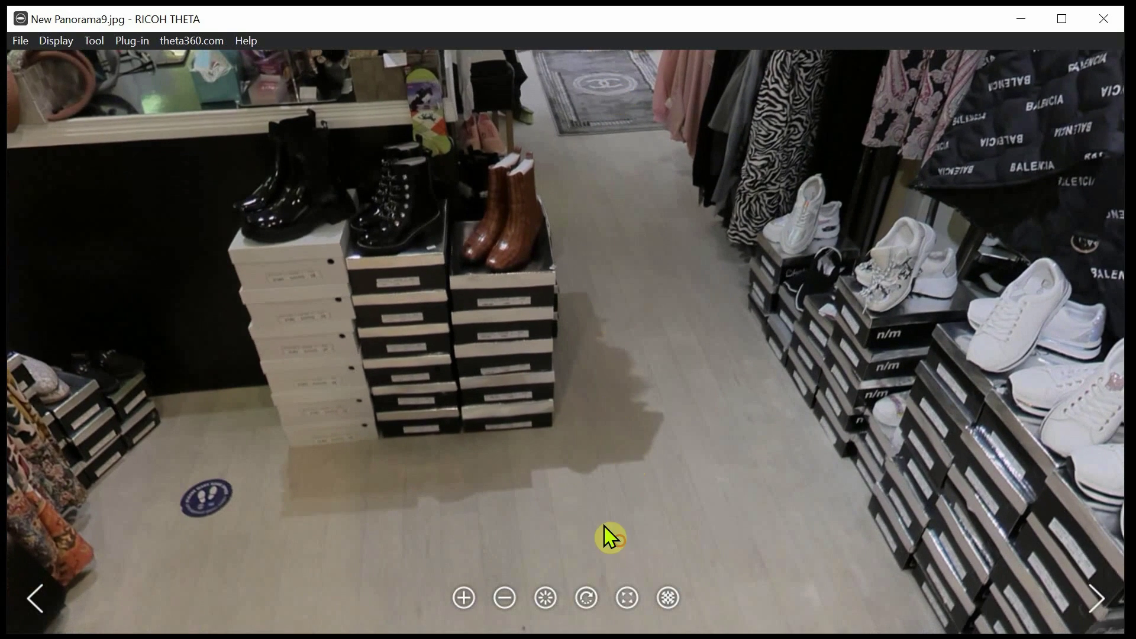
{"action": "left_click_drag", "start_coordinate": [605, 527], "coordinate": [615, 410]}
{"action": "left_click_drag", "start_coordinate": [594, 466], "coordinate": [650, 31]}
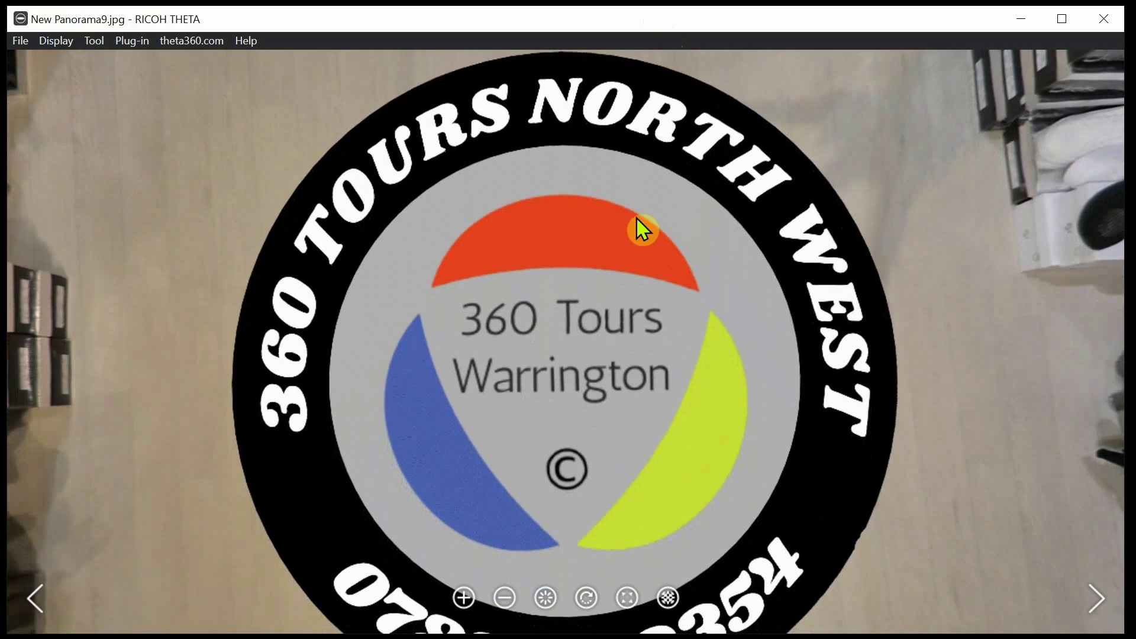
{"action": "scroll", "coordinate": [637, 218], "scroll_direction": "down", "scroll_amount": 5}
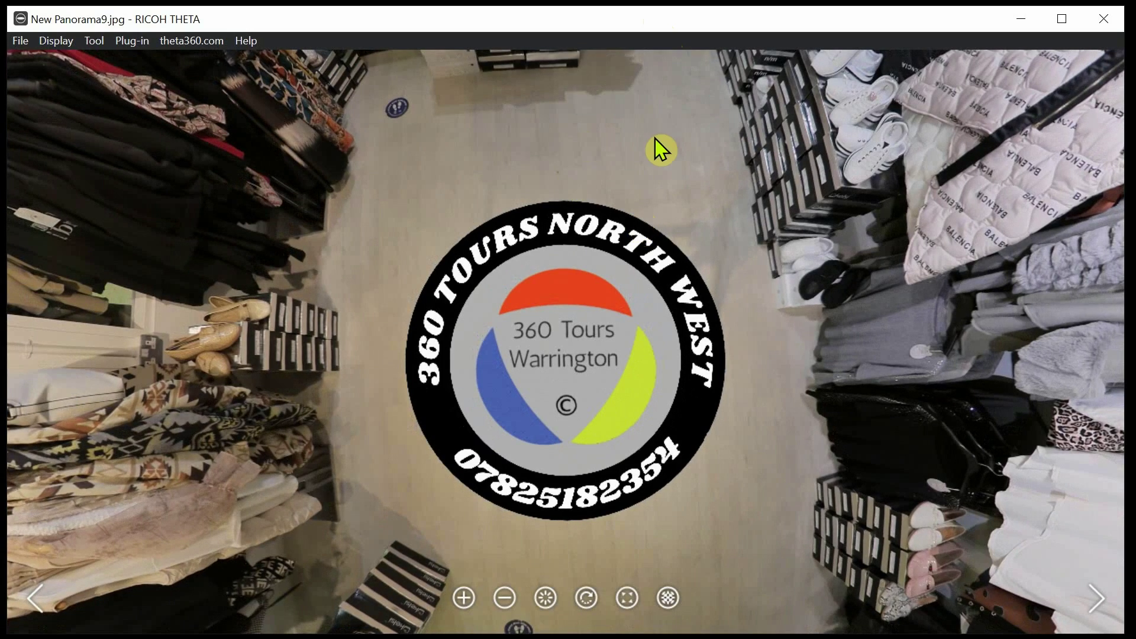
Look across the shop toward the Mizi sign, then re-centre on the nadir logo
{"action": "left_click_drag", "start_coordinate": [657, 148], "coordinate": [658, 634]}
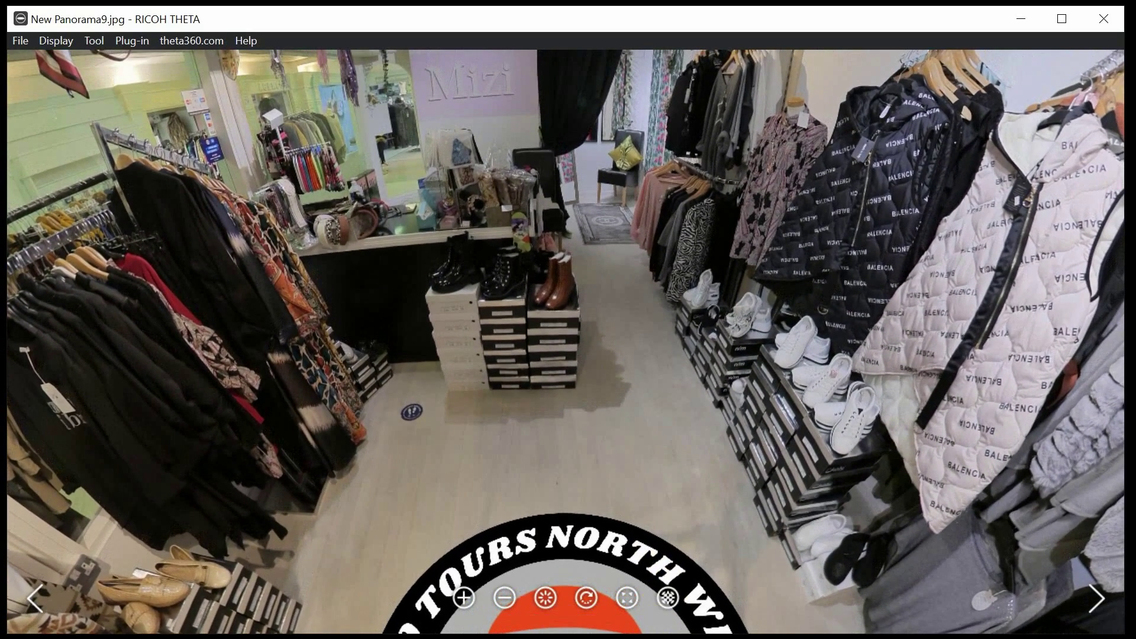
{"action": "left_click_drag", "start_coordinate": [692, 269], "coordinate": [768, 443]}
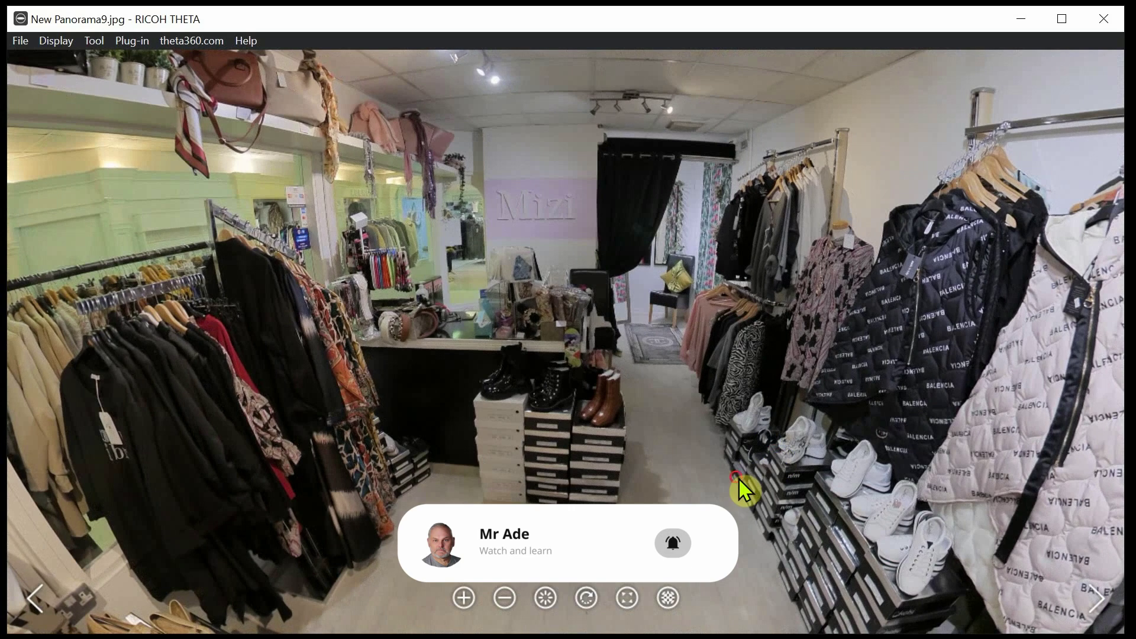
{"action": "left_click_drag", "start_coordinate": [744, 490], "coordinate": [745, 155]}
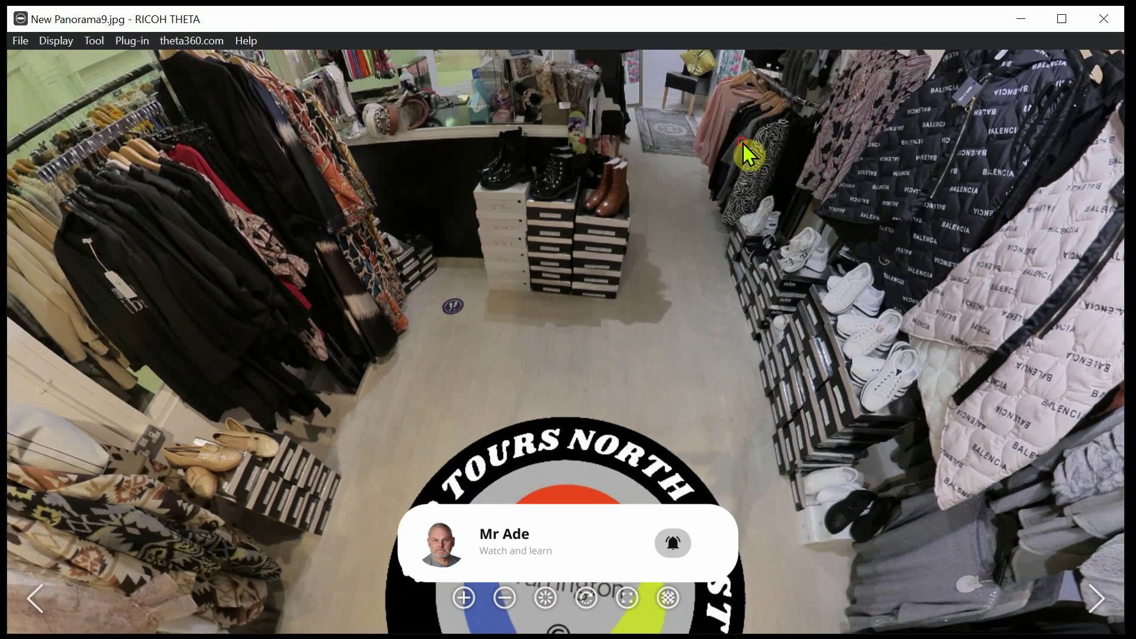
{"action": "left_click_drag", "start_coordinate": [723, 353], "coordinate": [627, 172]}
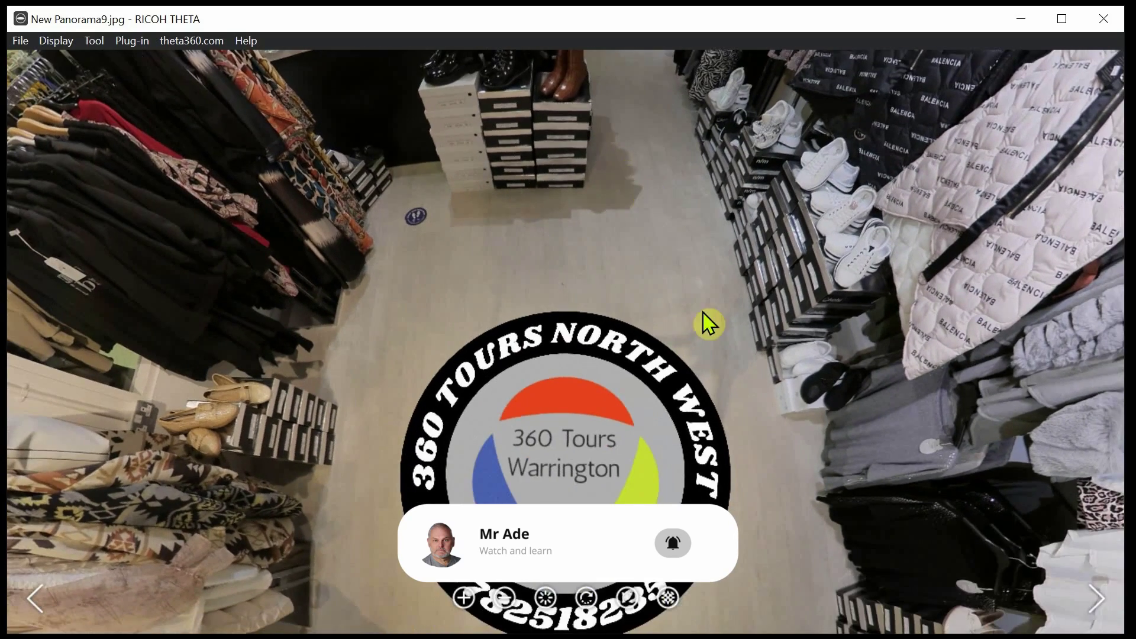
{"action": "left_click_drag", "start_coordinate": [711, 322], "coordinate": [709, 206]}
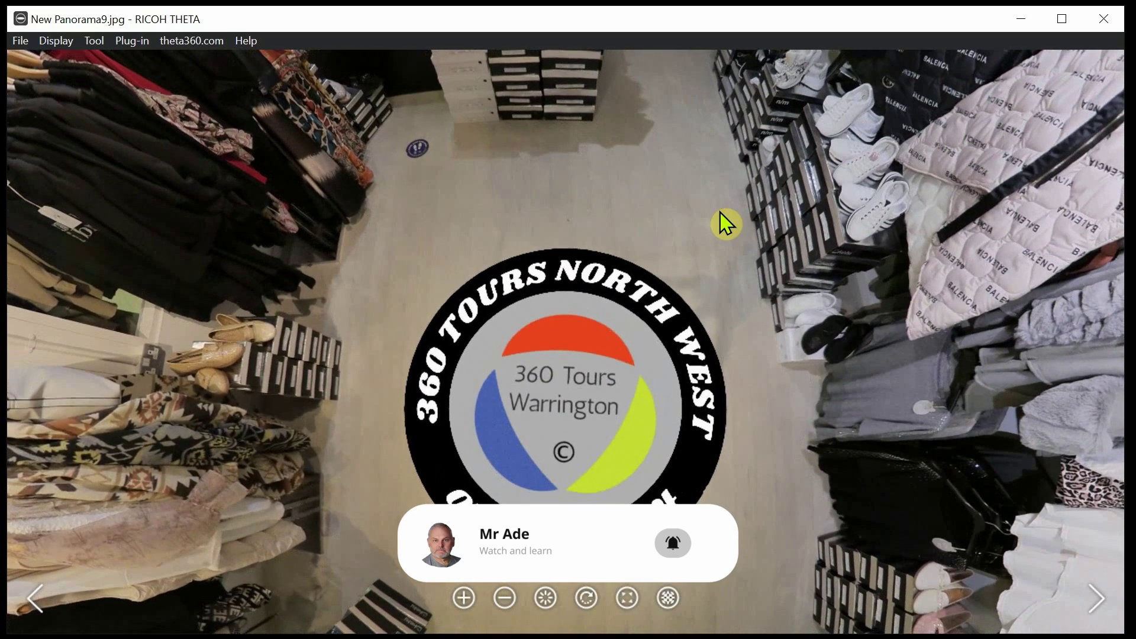